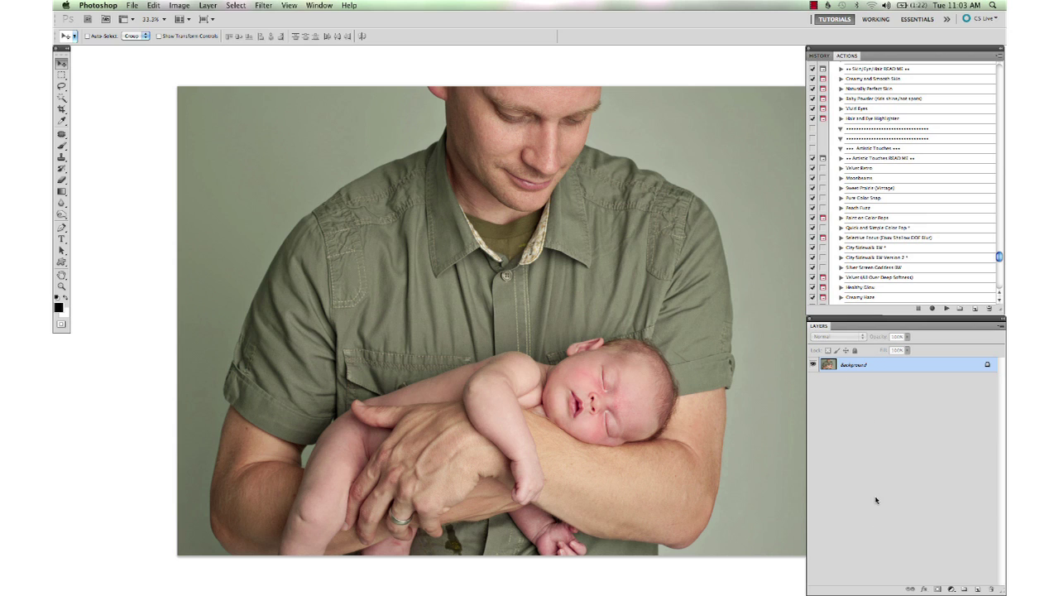
Zoom in on the baby's face and view it at actual size
scroll(914, 179, "up", 1)
scroll(914, 179, "up", 4)
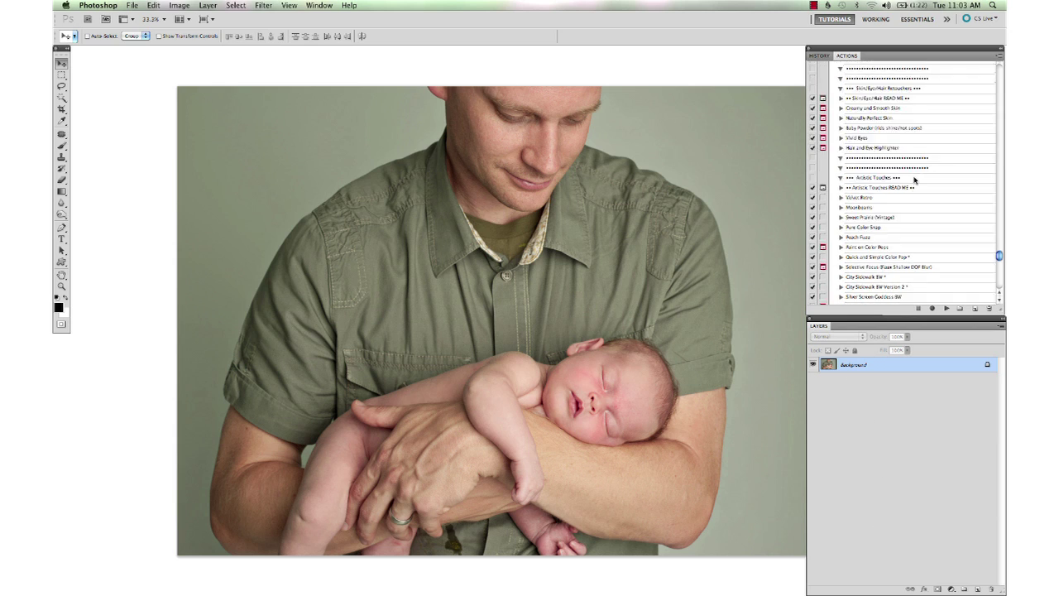
scroll(915, 179, "up", 2)
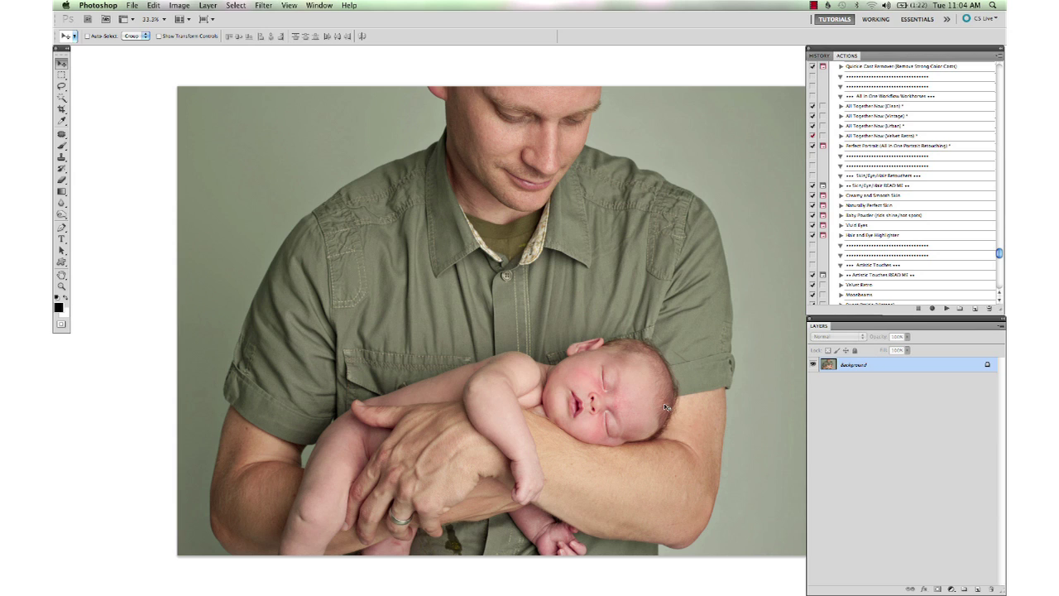
key("z")
left_click_drag(599, 383, 667, 513)
key("super+1")
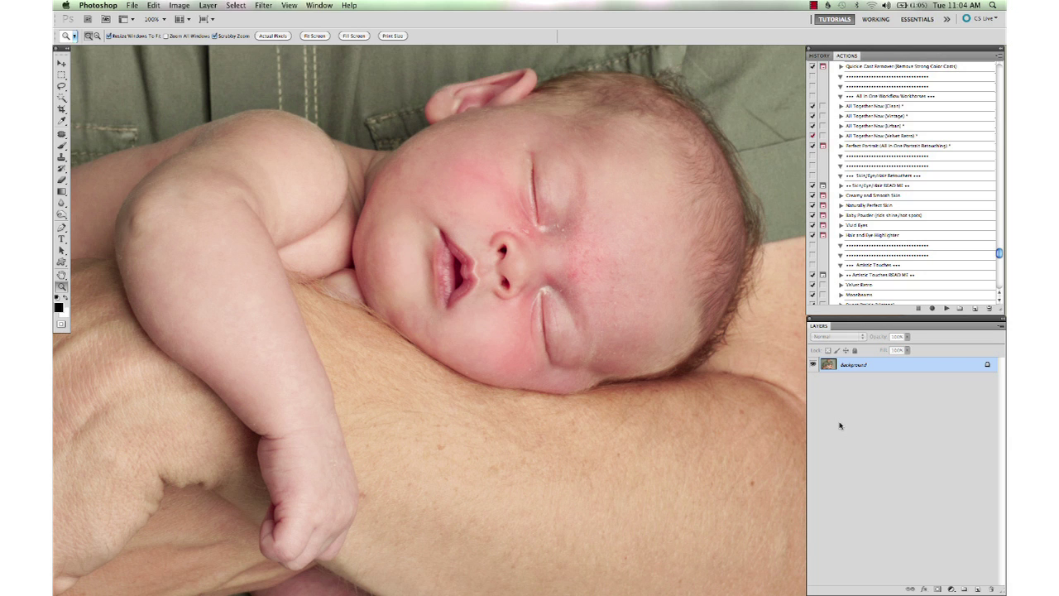
Add a new empty layer named 'Cloning' from the Layers panel menu
left_click(1001, 327)
left_click(971, 308)
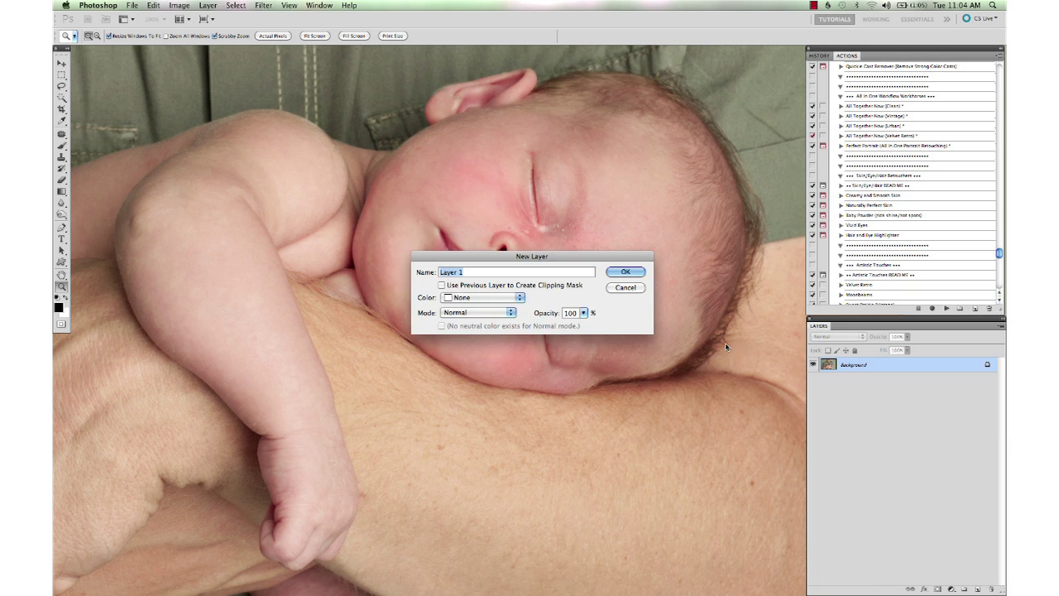
type("Cloning")
key("Return")
With a smaller Healing Brush sampled from clean skin, heal the inner eye-corner highlight and temple spot
left_click(61, 134)
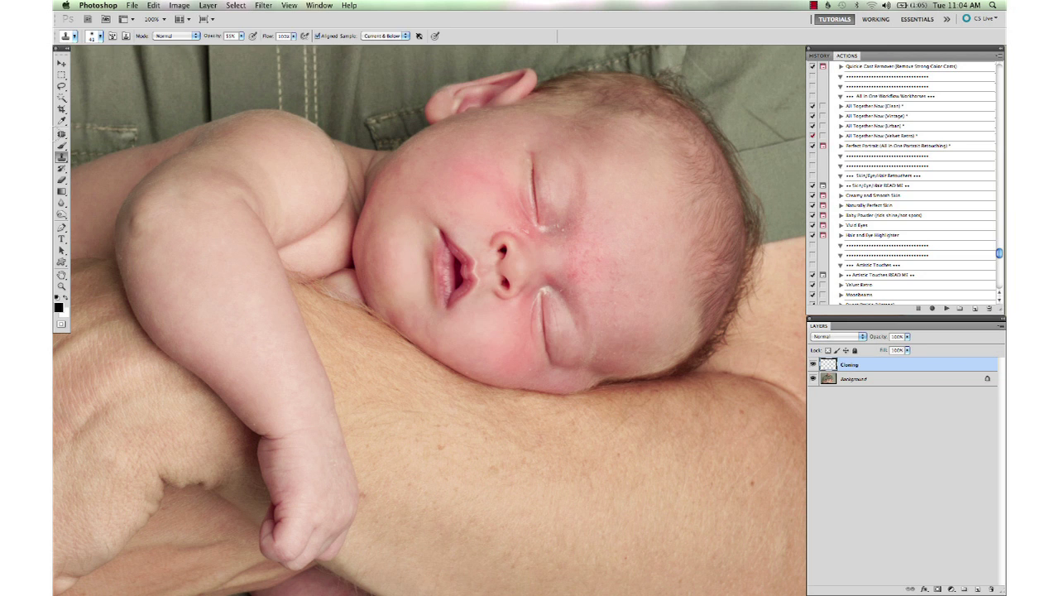
left_click(62, 137)
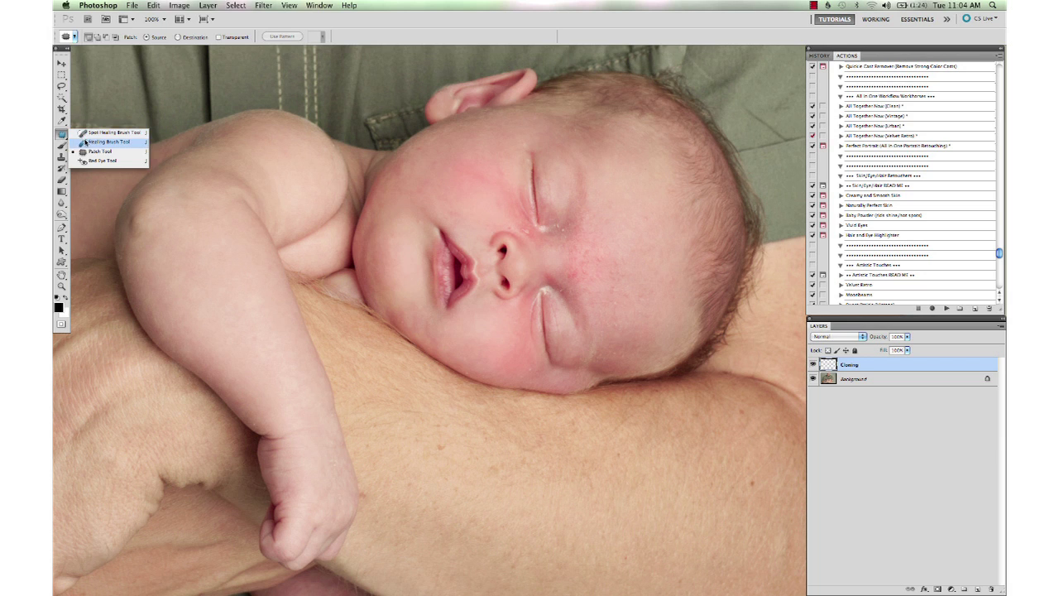
left_click(85, 142)
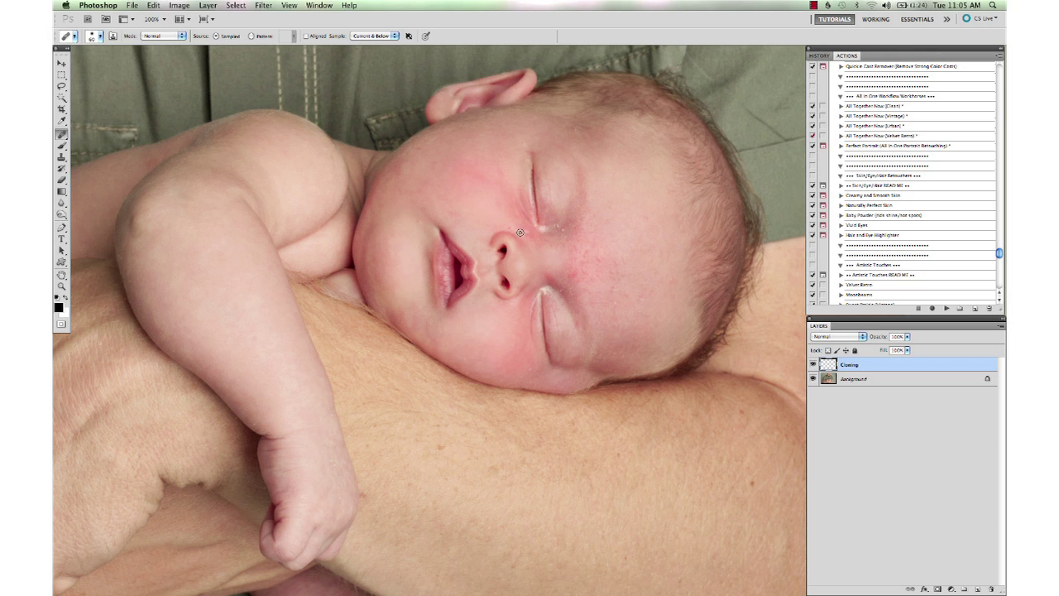
left_click(484, 203, "alt")
key("bracketleft")
key("bracketleft")
key("bracketleft")
mouse_move(526, 233)
left_mouse_down()
mouse_move(540, 229)
mouse_move(510, 230)
mouse_move(557, 244)
left_mouse_up()
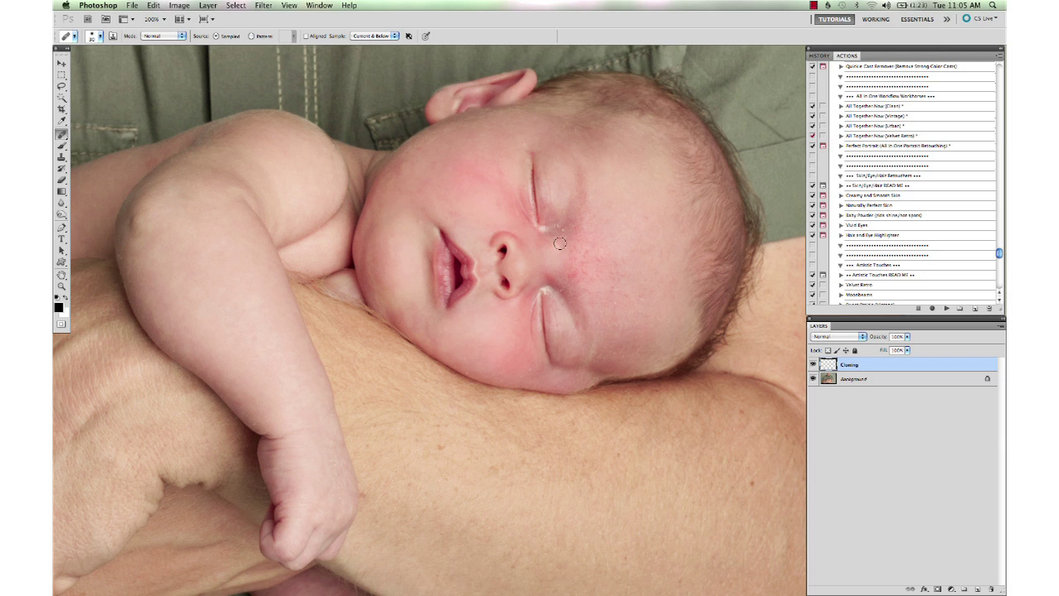
left_click(601, 222)
key("v")
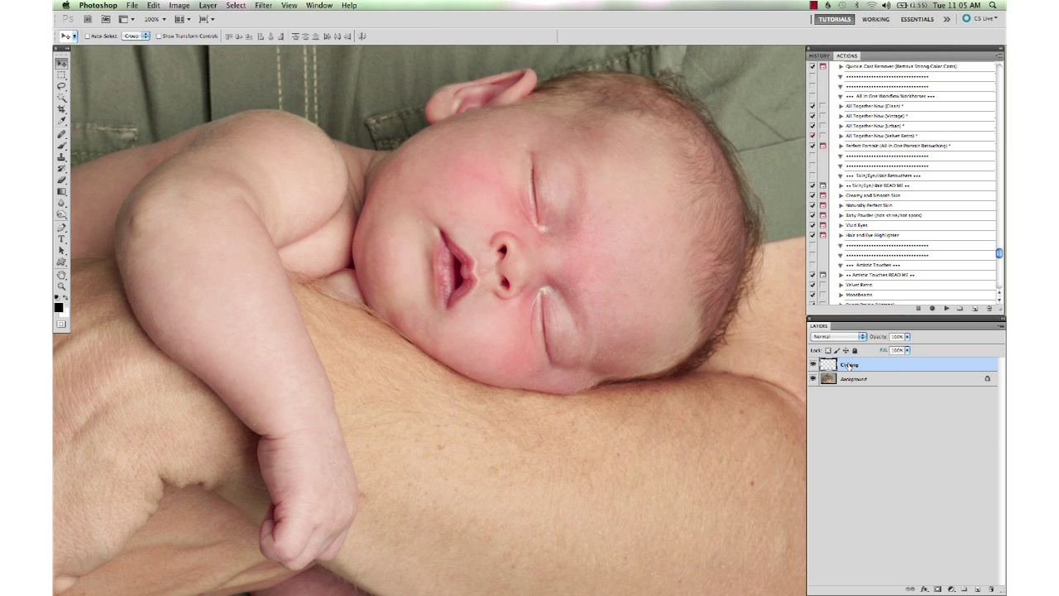
Toggle the Cloning layer off and on to compare, then delete it
left_click(814, 364)
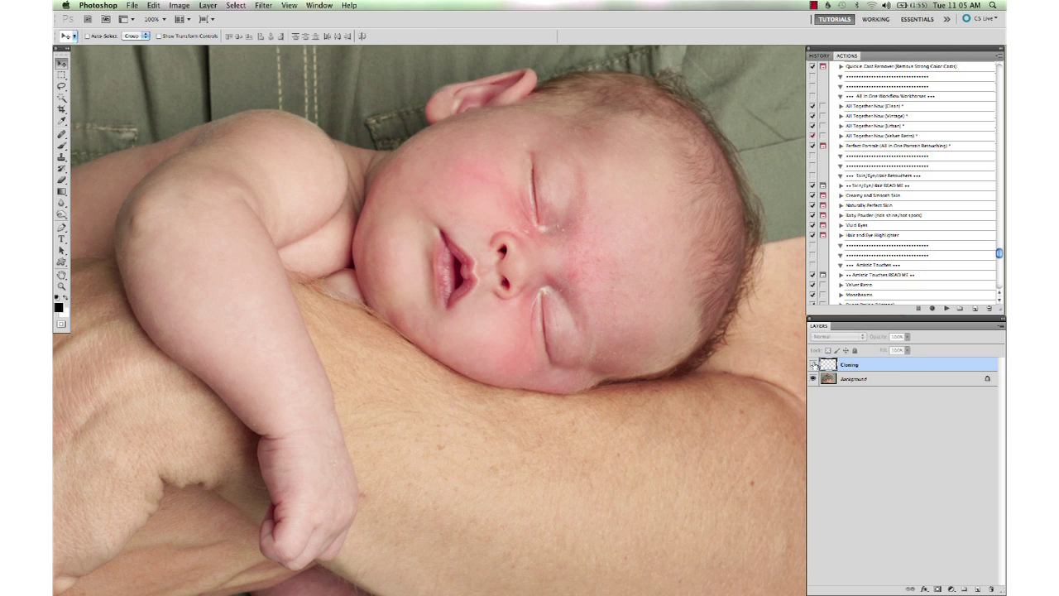
left_click(814, 365)
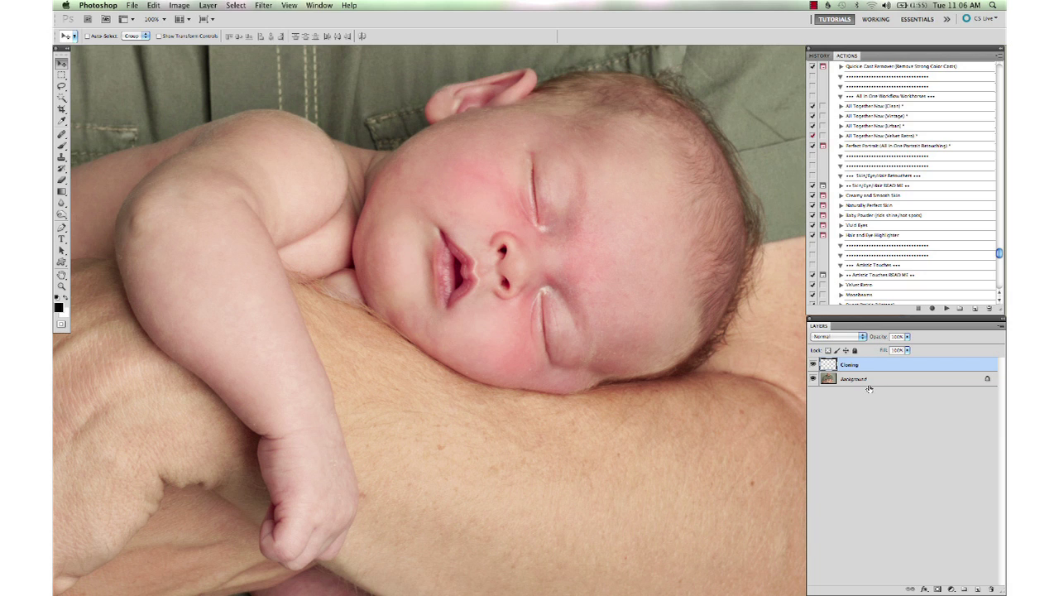
key("Delete")
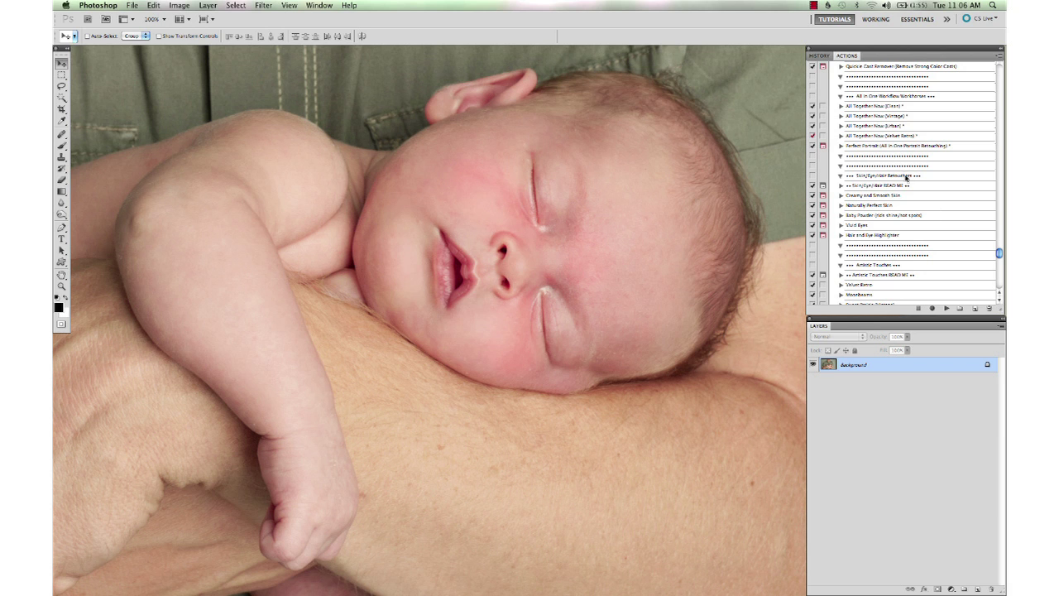
Run the Banish the Red/Orange Blotches (Selective) action and continue past its instructions
scroll(906, 174, "up", 5)
scroll(905, 174, "up", 3)
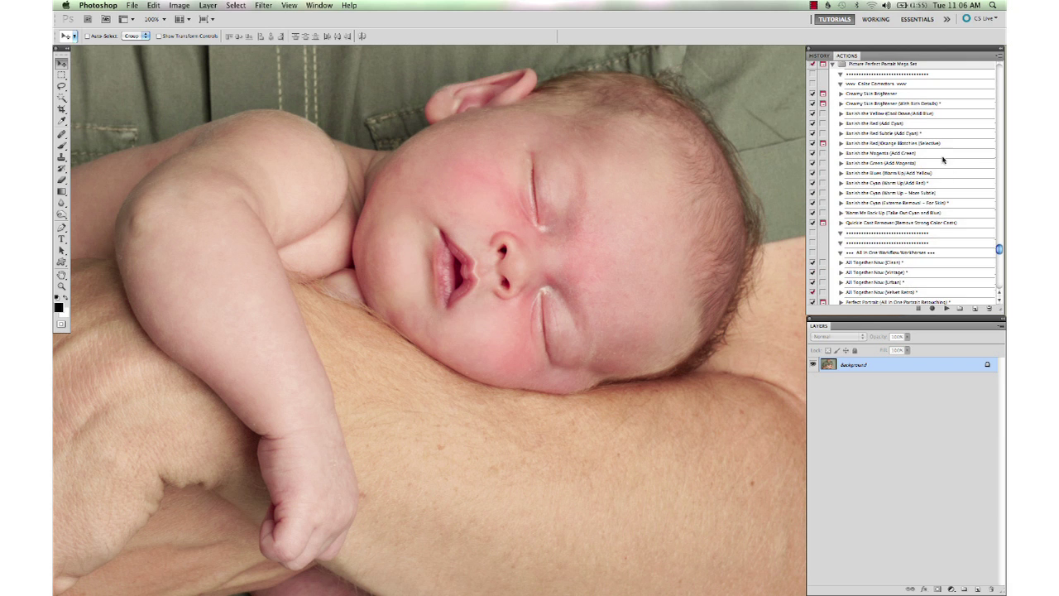
left_click(923, 144)
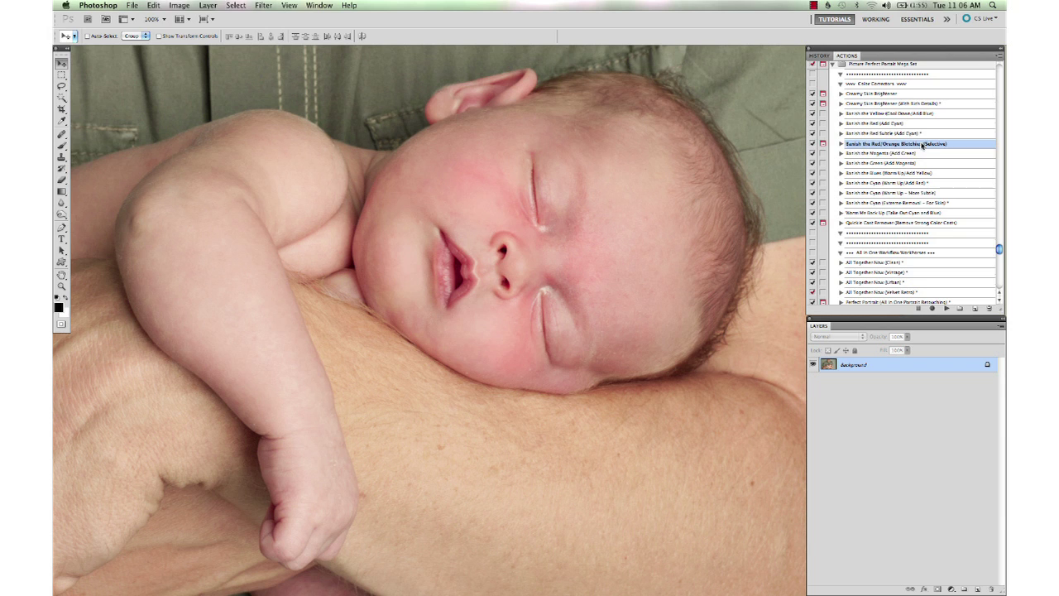
left_click(949, 309)
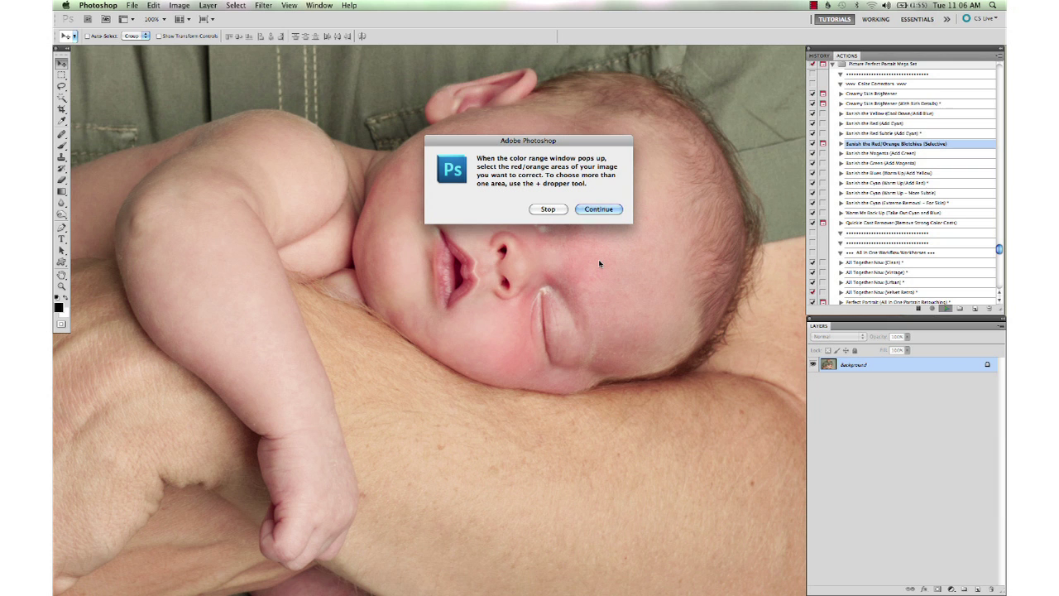
left_click(598, 209)
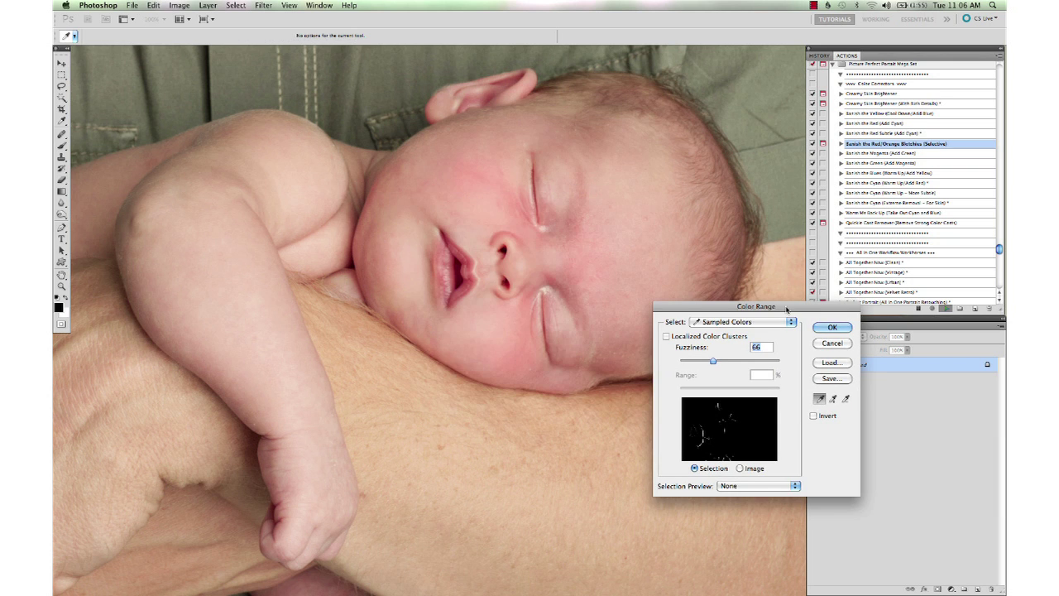
In Color Range, sample the red cheek colour, set Fuzziness to 65, and accept
left_click(553, 274)
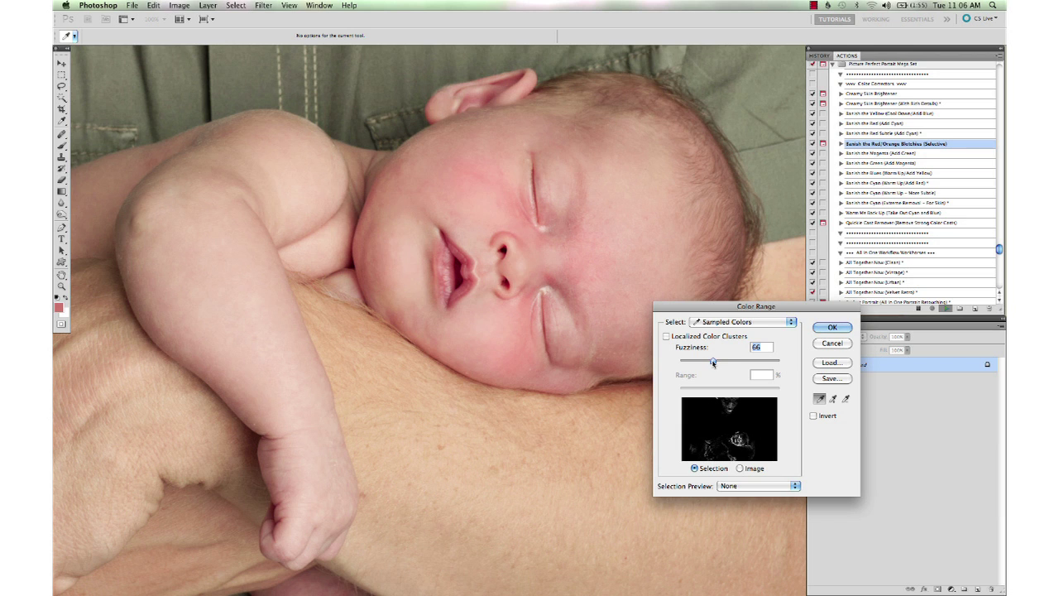
left_click(836, 399)
left_click(477, 172)
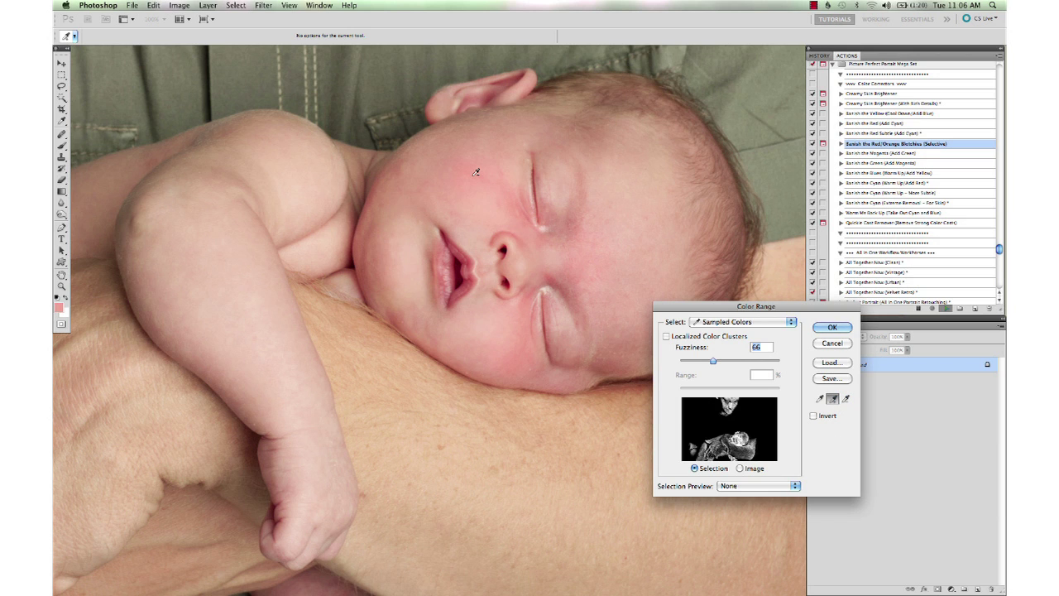
key("super+z")
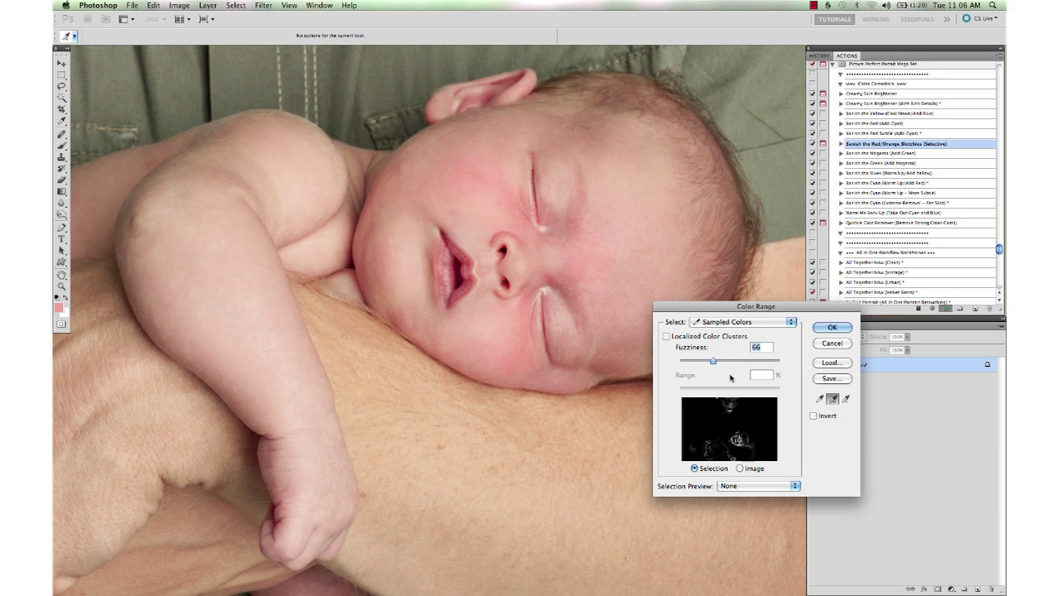
left_click_drag(712, 361, 702, 368)
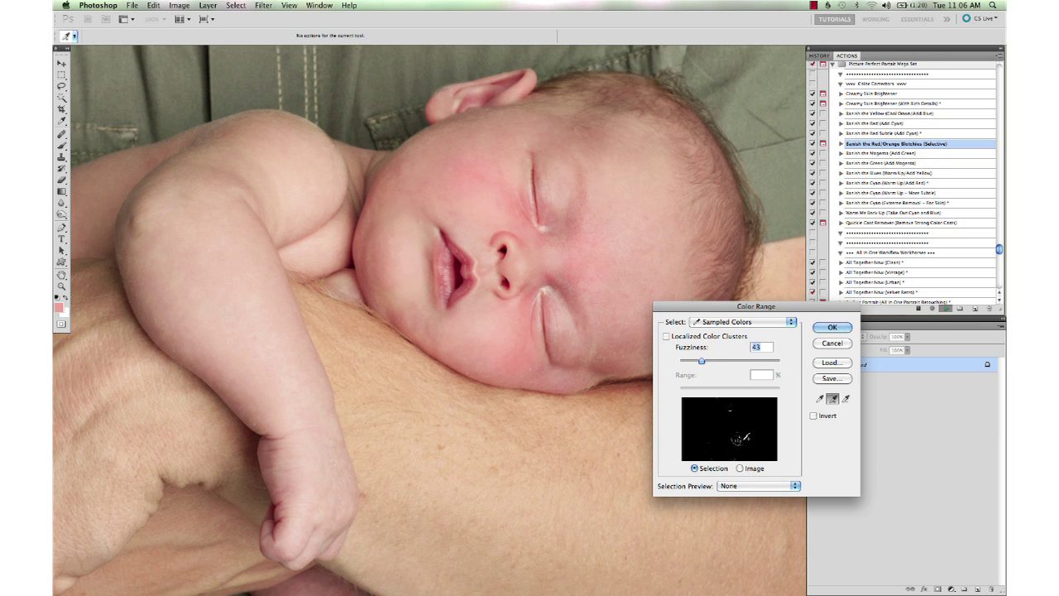
mouse_move(702, 363)
left_mouse_down()
mouse_move(735, 363)
mouse_move(707, 364)
left_mouse_up()
left_click(830, 328)
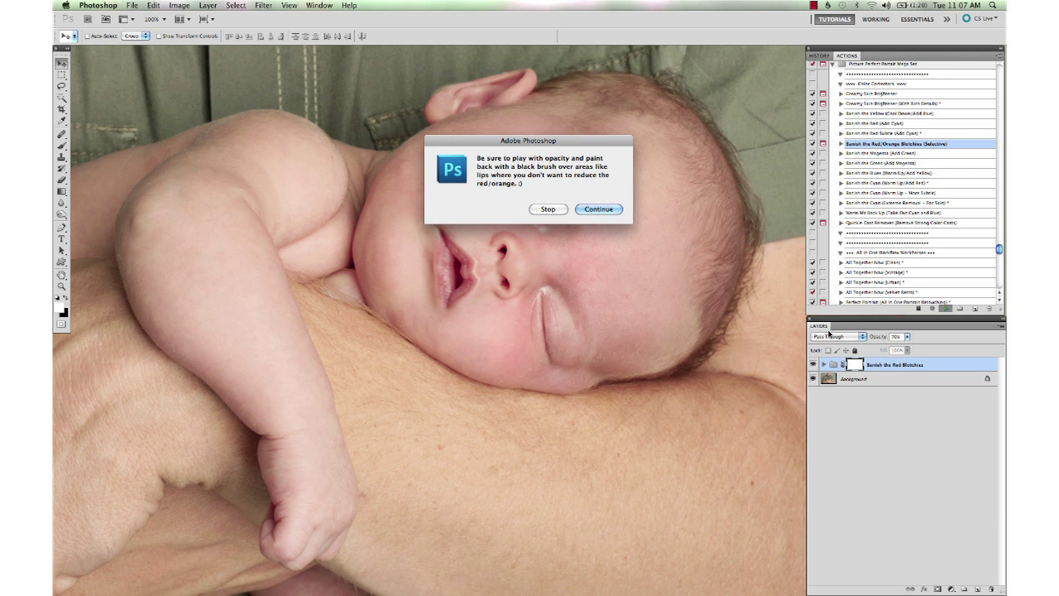
Dismiss the action's reminder and invert the group's layer mask to black with Cmd+I
key("Return")
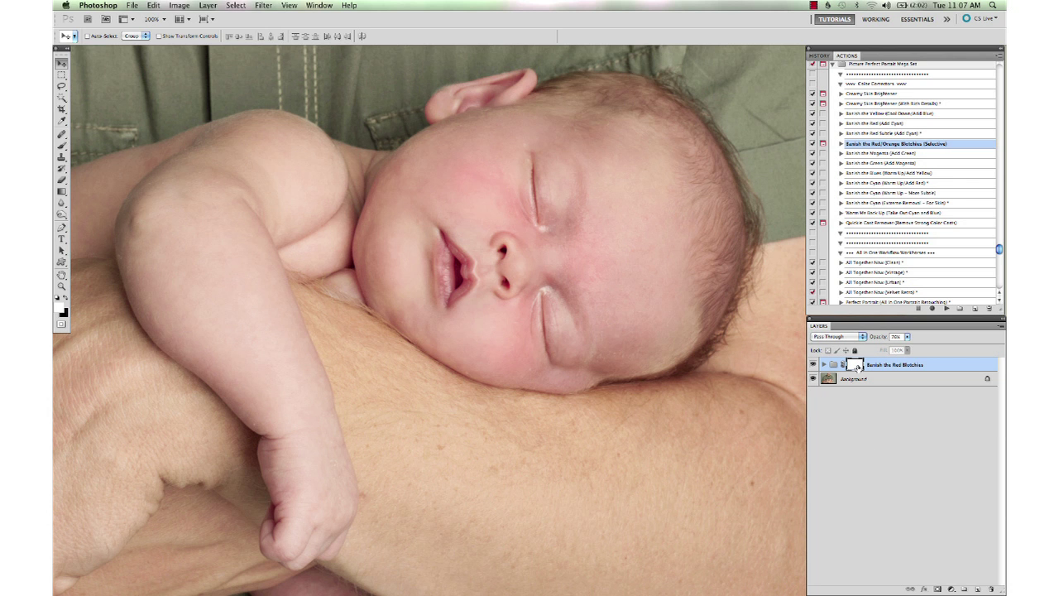
scroll(675, 326, "up", 10)
scroll(674, 327, "down", 12)
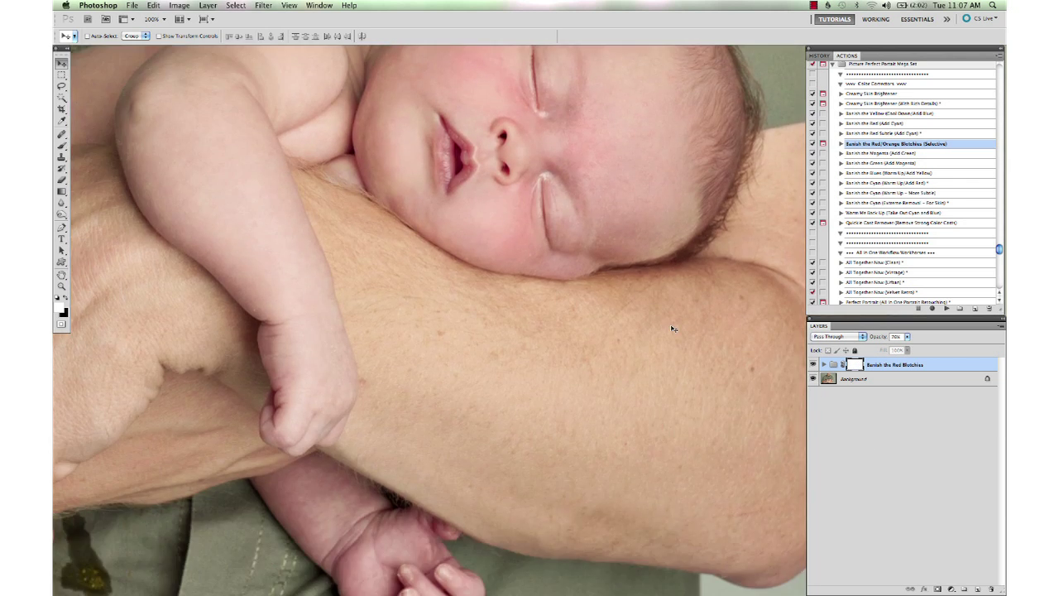
scroll(673, 329, "up", 3)
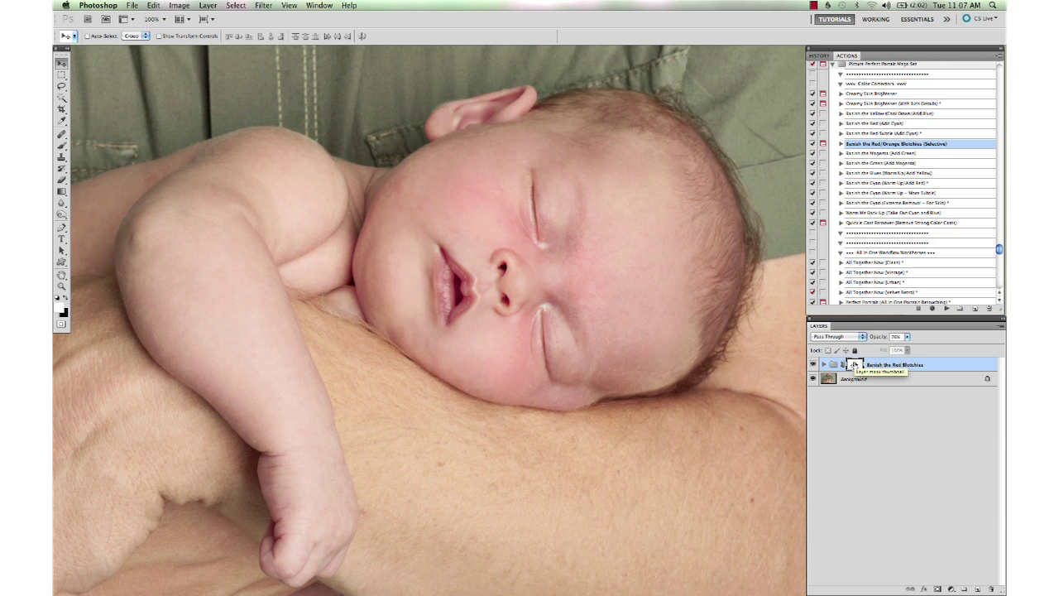
key("super+i")
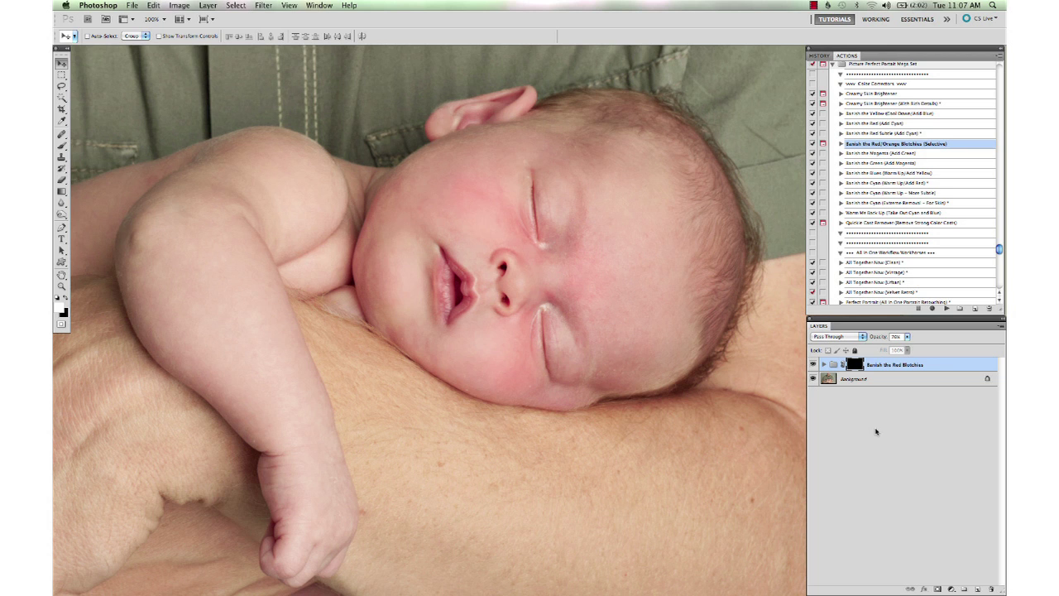
Set up the Brush tool at 60% opacity and 66 px size
key("b")
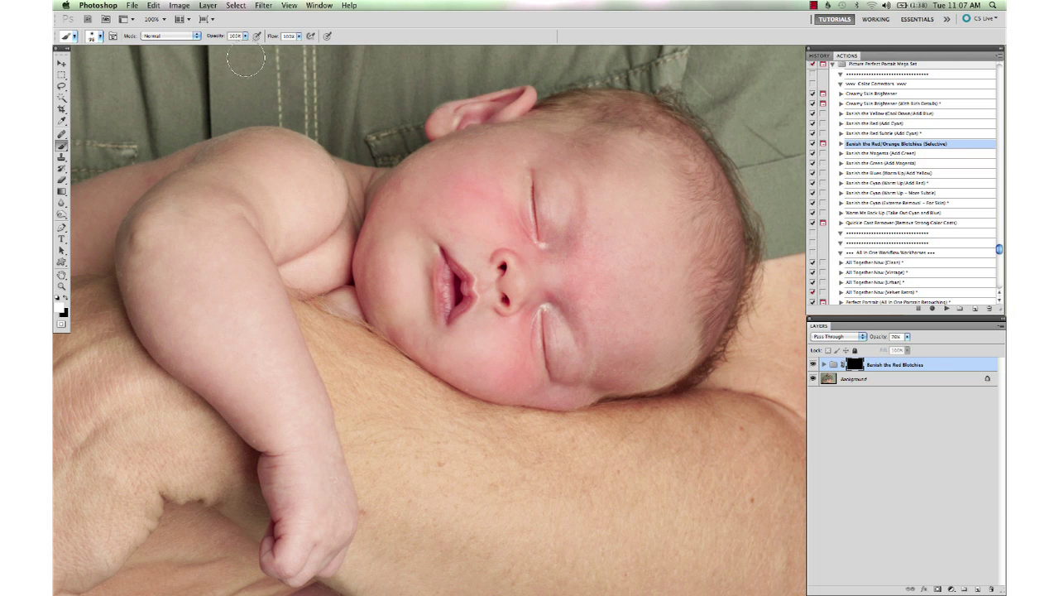
left_click_drag(222, 37, 204, 39)
right_click(369, 207)
left_click(414, 224)
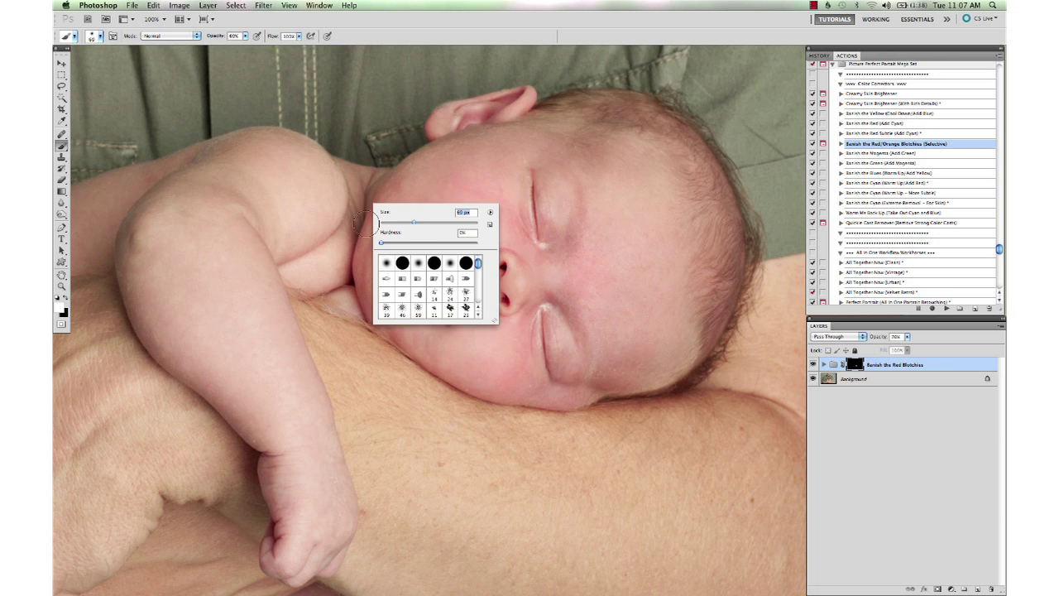
key("Return")
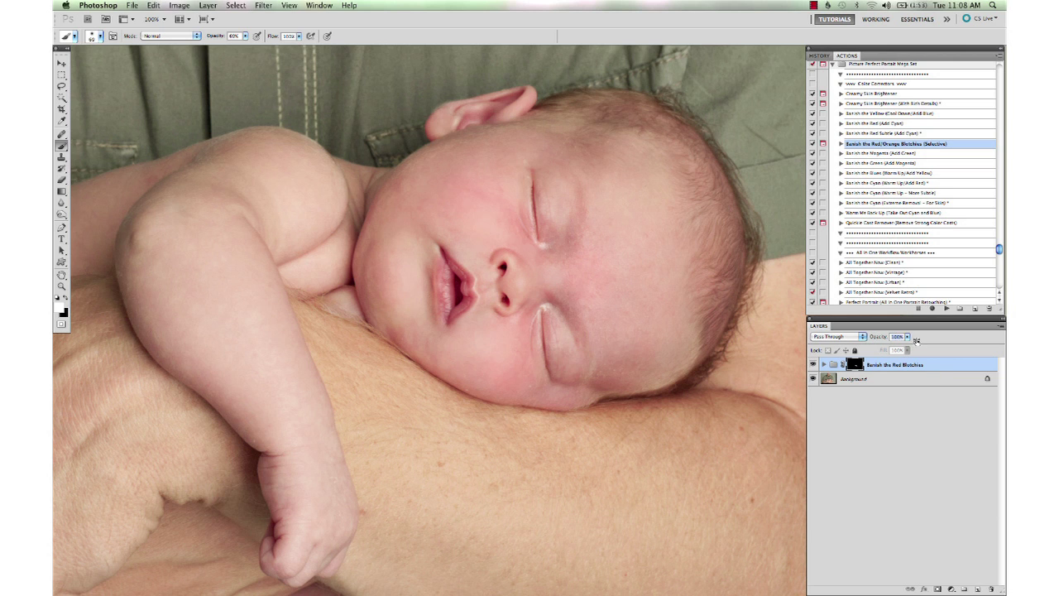
Raise the Banish the Red Blotchies group to 100% opacity, compare its visibility, and flatten the image
left_click_drag(875, 339, 917, 341)
left_click(813, 365)
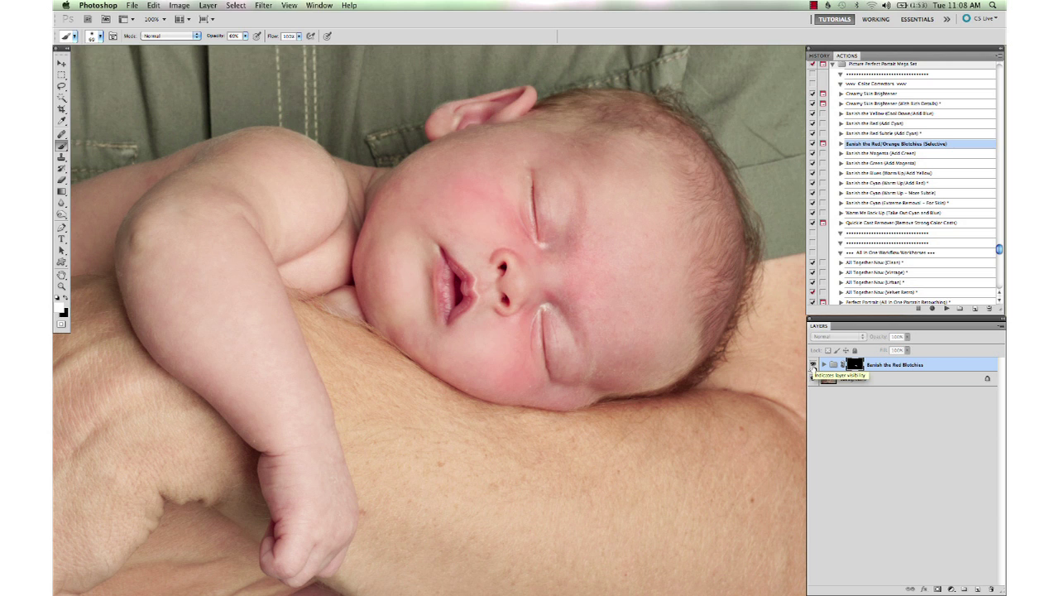
left_click(812, 365)
left_click(813, 365)
left_click(813, 365)
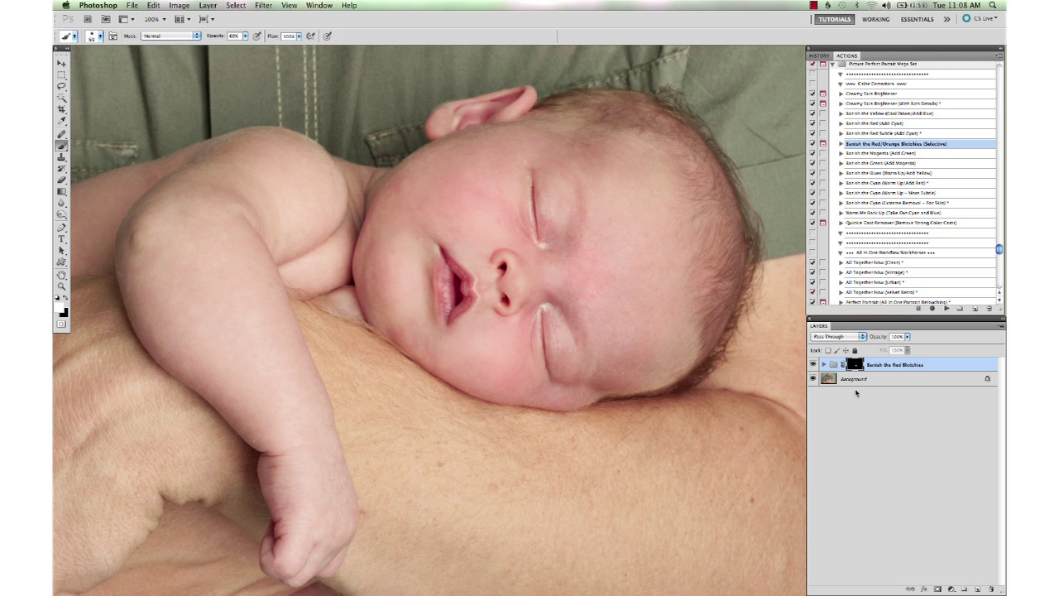
right_click(856, 379)
left_click(893, 457)
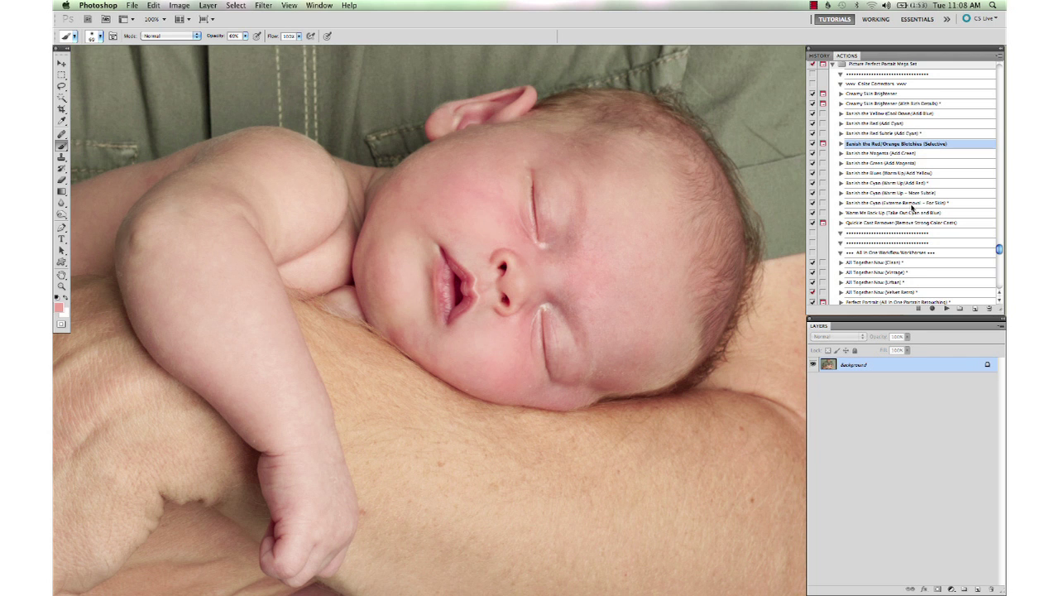
Zoom out, scrubby-zoom onto the shirt stain below the hands, and duplicate the photo with Cmd+J
key("super+minus")
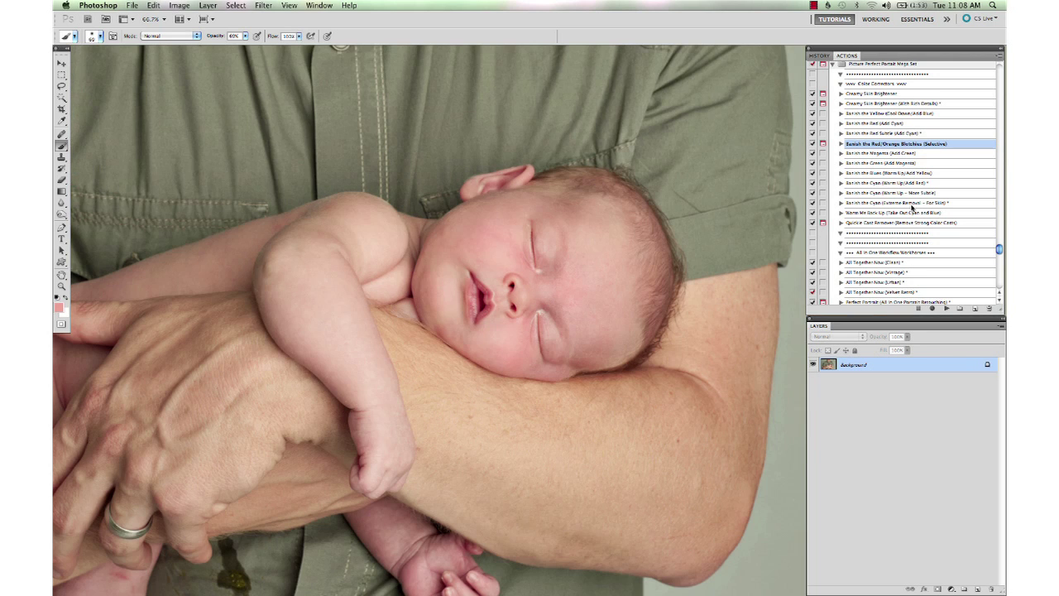
key("super+minus")
key("z")
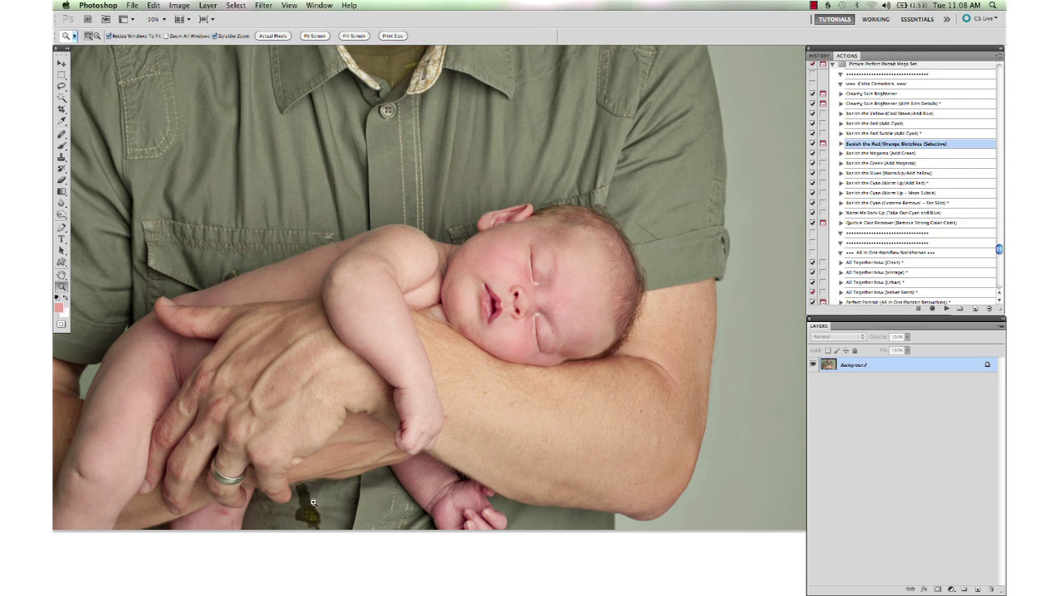
left_click_drag(313, 502, 380, 525)
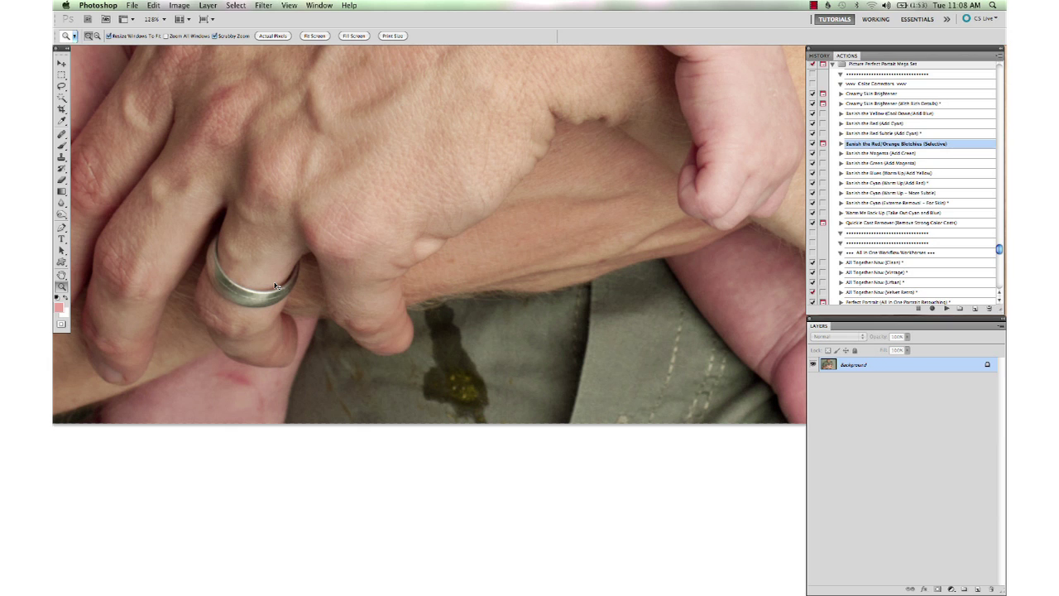
key("super+j")
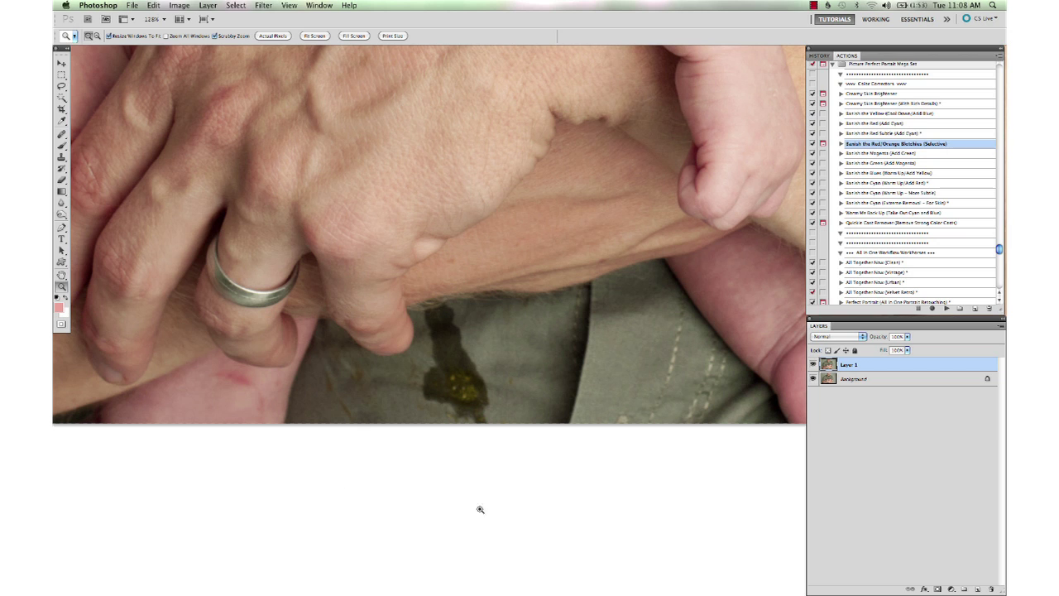
Patch the dark shirt stain below the fingers onto clean fabric with the Patch tool
key("j")
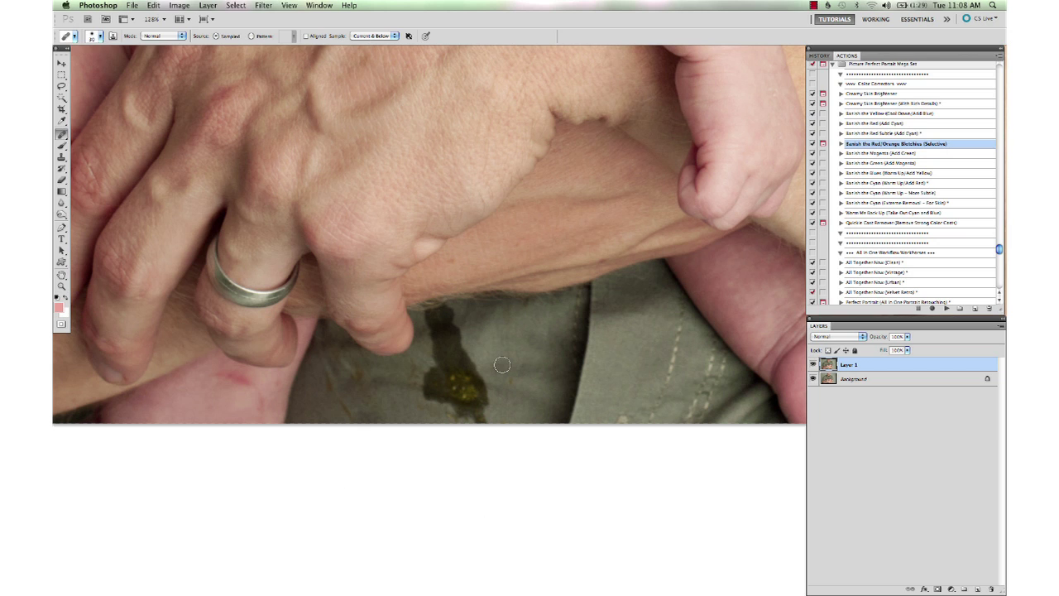
left_click_drag(62, 134, 104, 151)
mouse_move(430, 331)
left_mouse_down()
mouse_move(422, 311)
mouse_move(456, 306)
mouse_move(476, 342)
left_mouse_up()
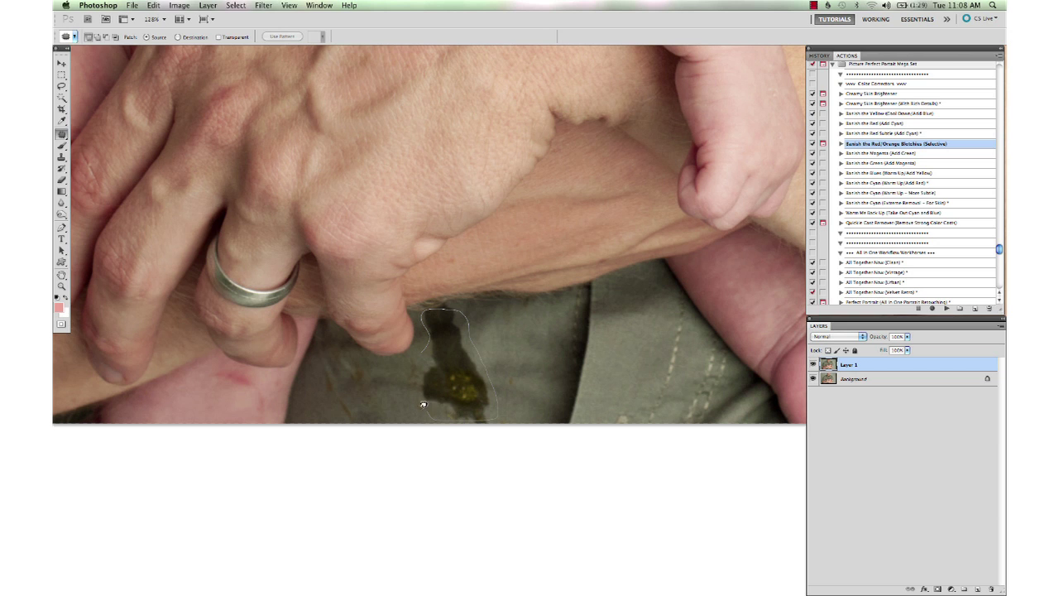
left_click_drag(418, 368, 418, 370)
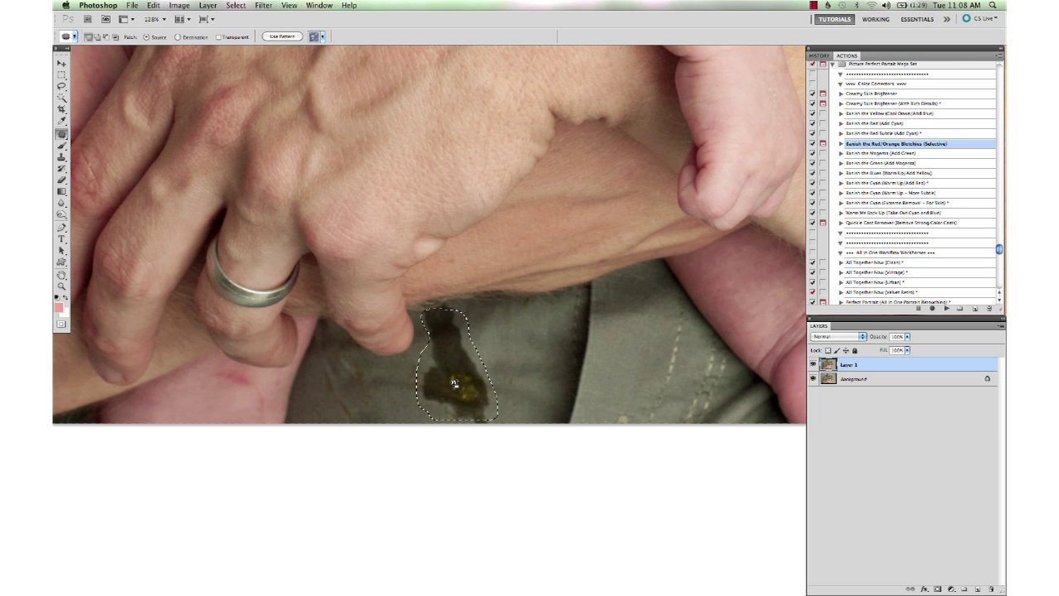
left_click_drag(454, 382, 520, 379)
key("cmd+d")
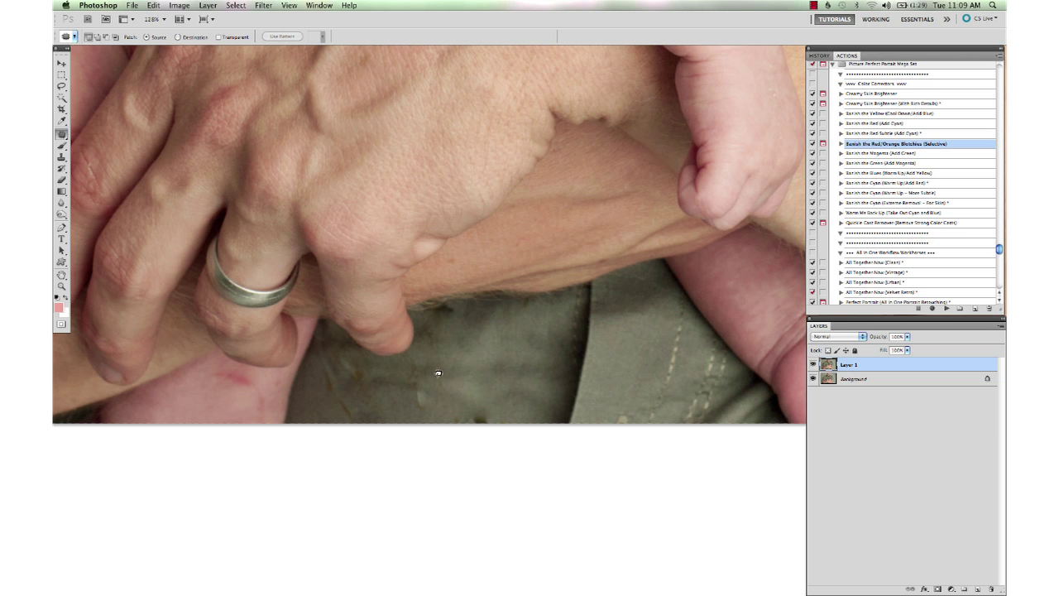
Patch leftover marks on the fabric and spots near the knuckle
mouse_move(423, 412)
left_mouse_down()
mouse_move(410, 371)
mouse_move(433, 367)
mouse_move(450, 321)
mouse_move(435, 354)
mouse_move(420, 329)
mouse_move(452, 365)
mouse_move(512, 303)
mouse_move(484, 361)
left_mouse_up()
key("super+d")
key("super+d")
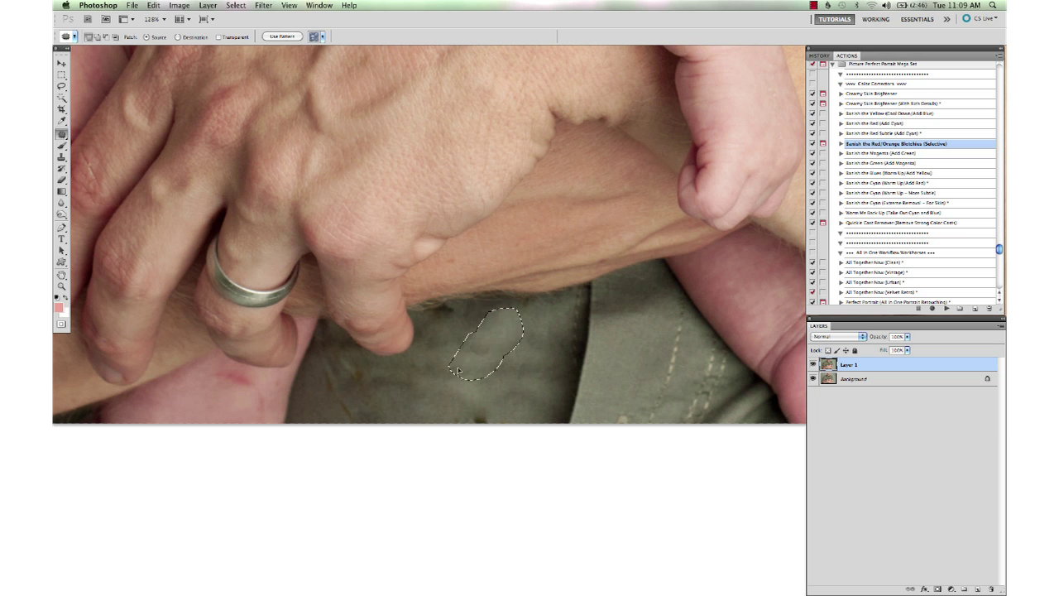
key("super+d")
mouse_move(442, 322)
left_mouse_down()
mouse_move(464, 299)
mouse_move(433, 319)
mouse_move(448, 317)
mouse_move(460, 349)
left_mouse_up()
key("super+d")
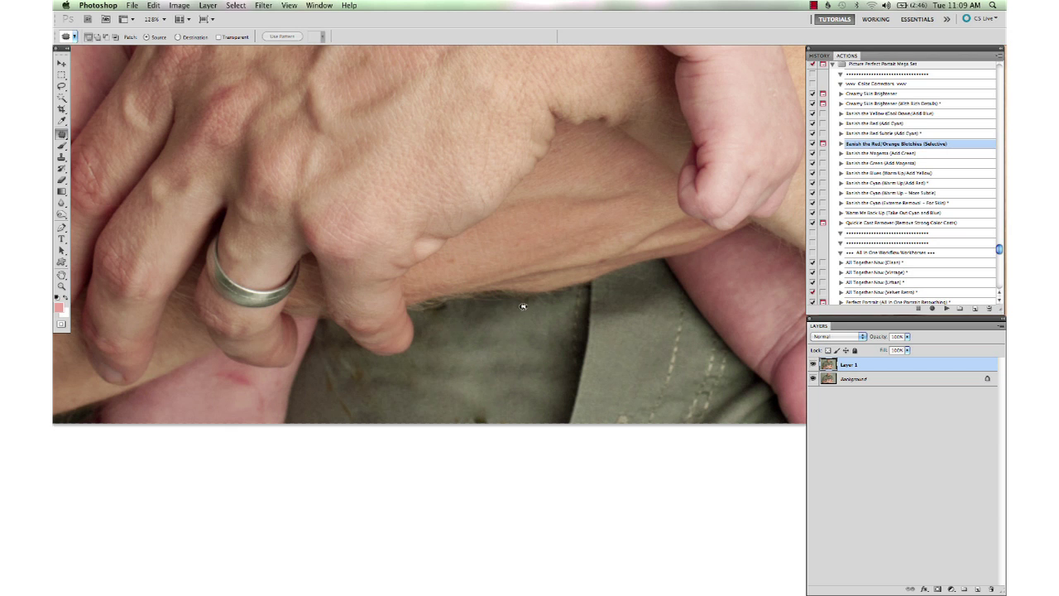
left_click_drag(527, 297, 518, 306)
Patch the remaining fabric spots below the knuckle, then hide Layer 1 to compare
key("super+d")
mouse_move(369, 359)
left_mouse_down()
mouse_move(392, 392)
mouse_move(378, 406)
mouse_move(356, 398)
mouse_move(342, 408)
mouse_move(317, 372)
mouse_move(349, 350)
mouse_move(444, 398)
mouse_move(467, 386)
left_mouse_up()
key("super+d")
mouse_move(383, 373)
left_mouse_down()
mouse_move(414, 350)
mouse_move(431, 369)
mouse_move(384, 402)
mouse_move(373, 377)
mouse_move(472, 382)
left_mouse_up()
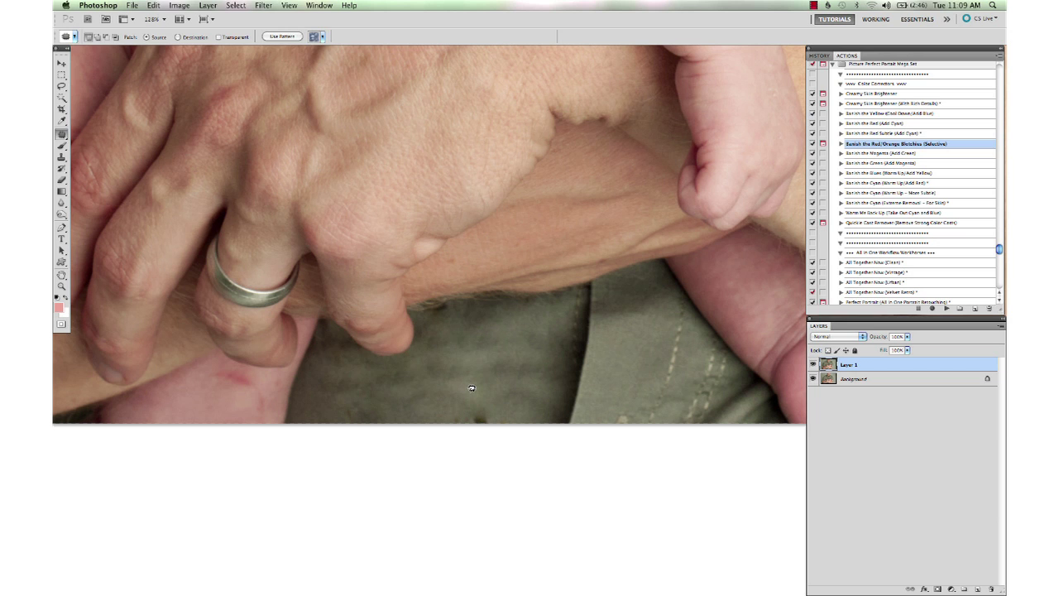
key("super+d")
mouse_move(356, 411)
left_mouse_down()
mouse_move(338, 407)
mouse_move(354, 395)
mouse_move(410, 397)
left_mouse_up()
key("super+d")
mouse_move(322, 360)
left_mouse_down()
mouse_move(340, 332)
mouse_move(361, 351)
mouse_move(343, 377)
mouse_move(328, 370)
mouse_move(449, 385)
left_mouse_up()
key("super+d")
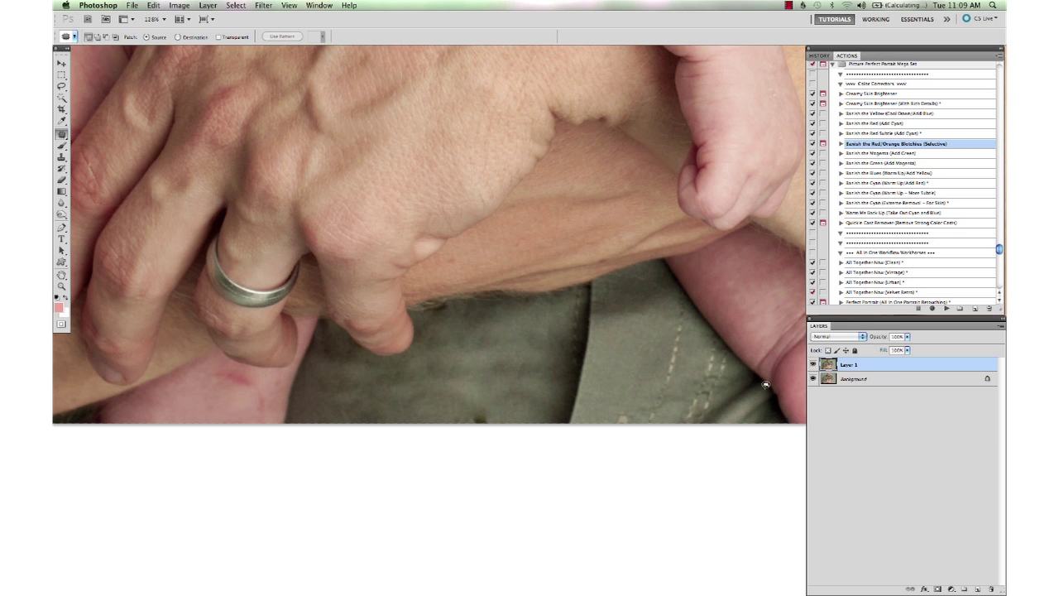
left_click(813, 364)
Show Layer 1 again and clone-stamp over the red blotch beneath the fingers at 100% opacity
left_click(814, 364)
key("s")
key("alt")
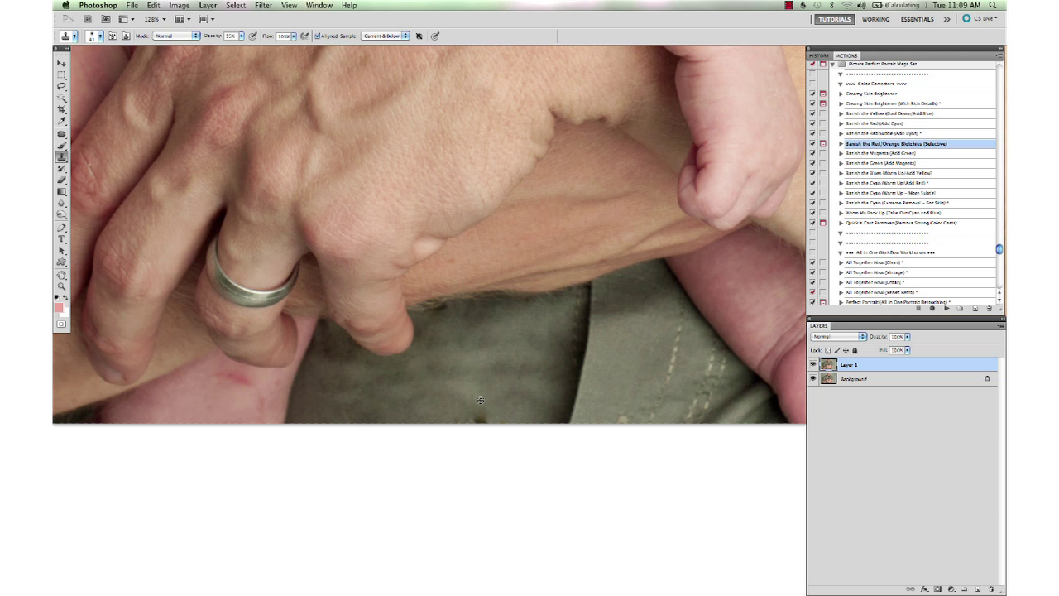
left_click(478, 395, "alt")
left_click_drag(211, 39, 370, 65)
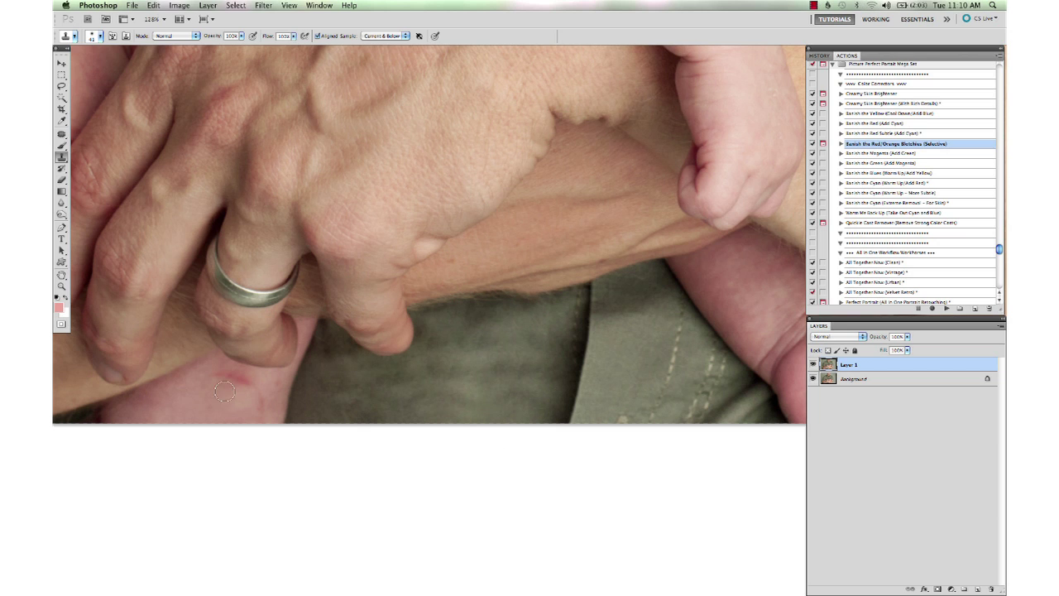
left_click_drag(218, 378, 258, 389)
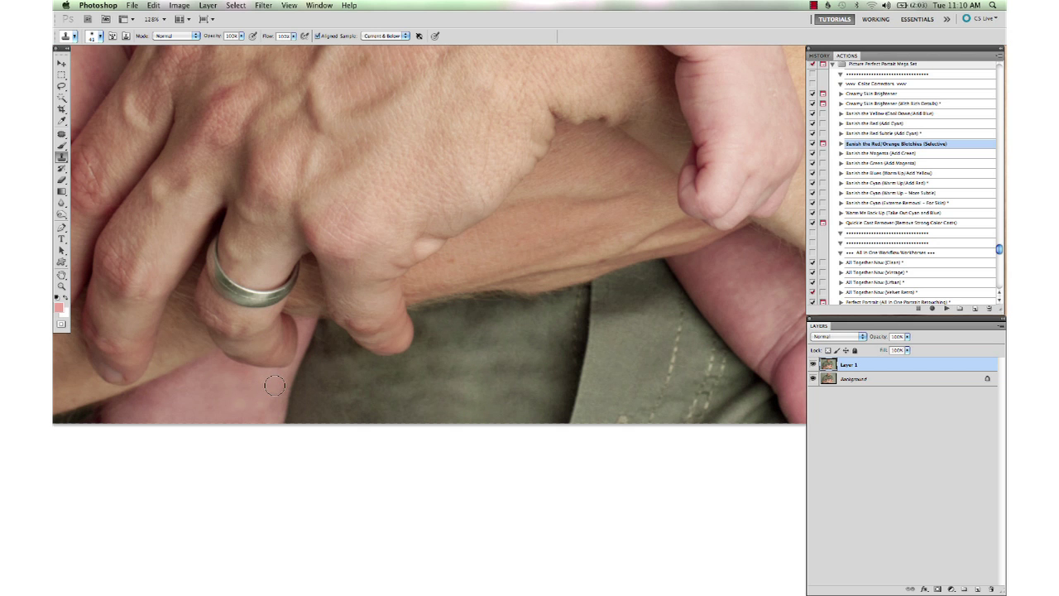
Pan to the baby's forearm beside the thumb and sample a new clean clone source
scroll(273, 393, "up", 4)
scroll(276, 401, "up", 5)
scroll(277, 402, "right", 6)
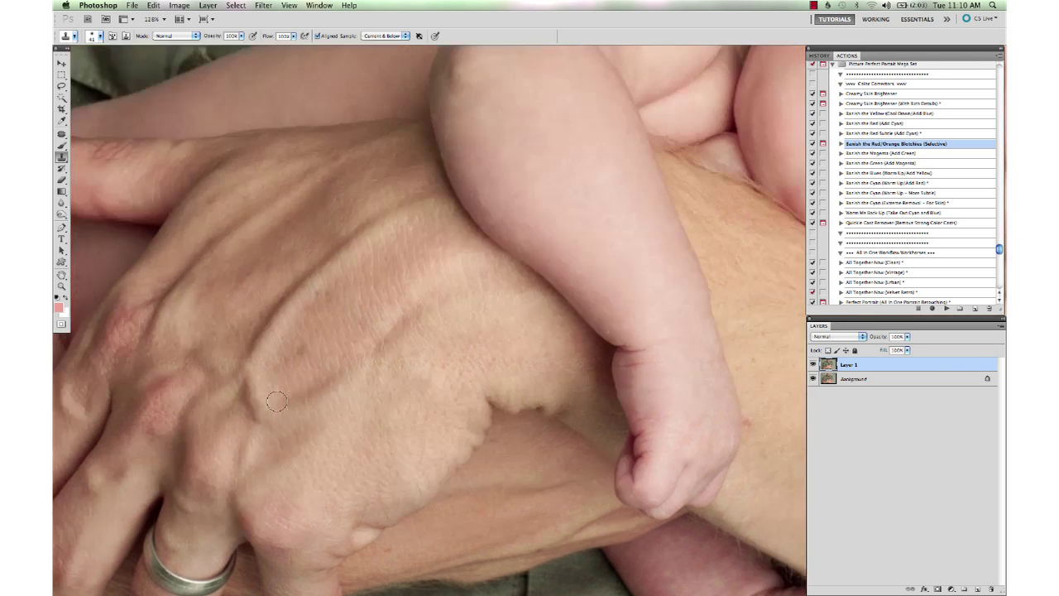
scroll(277, 402, "right", 5)
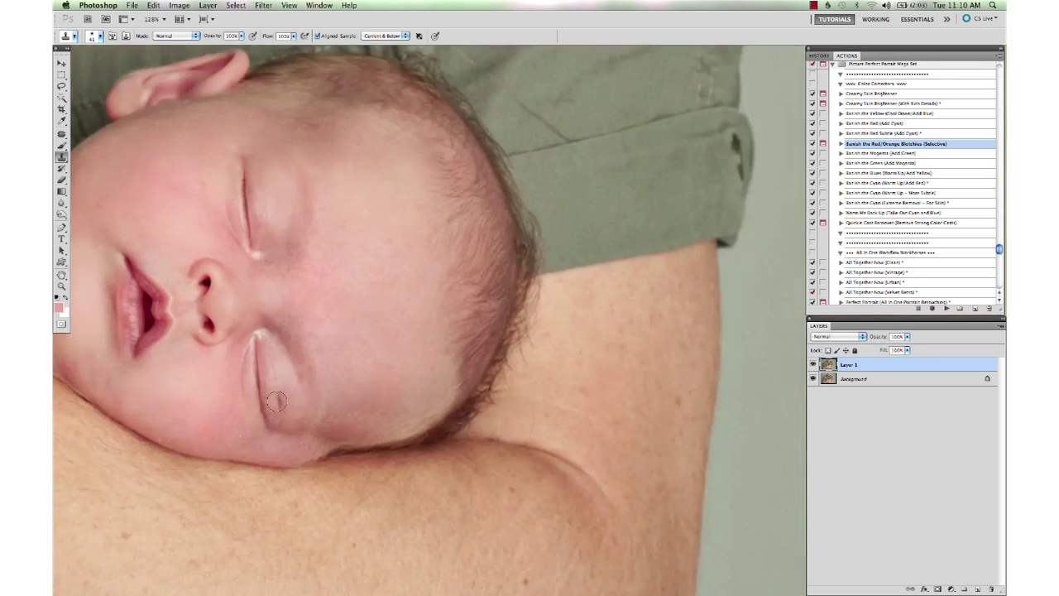
scroll(276, 401, "left", 8)
scroll(276, 402, "down", 4)
scroll(276, 402, "left", 2)
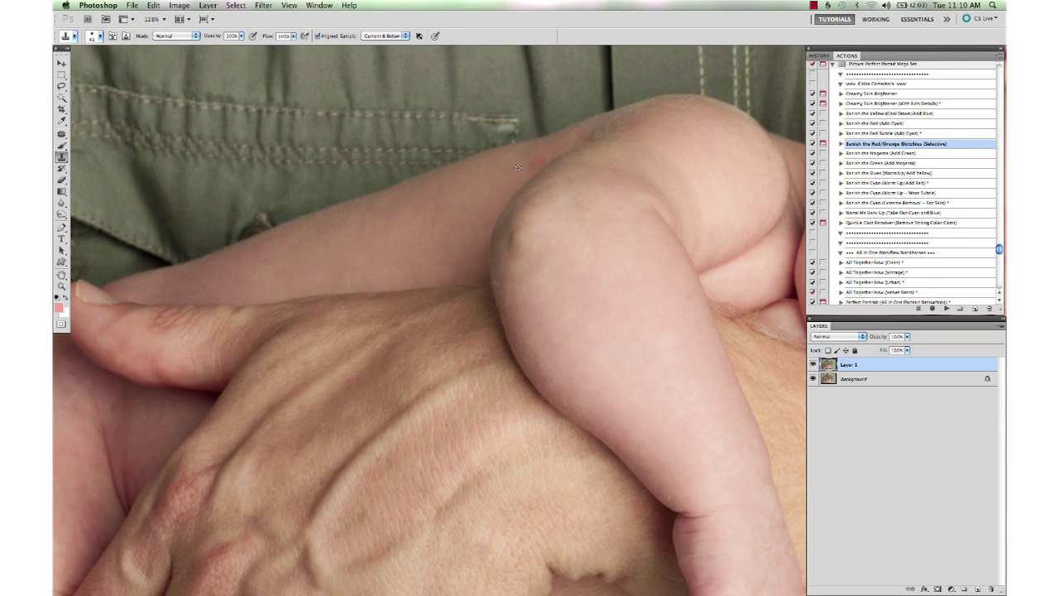
scroll(403, 263, "left", 8)
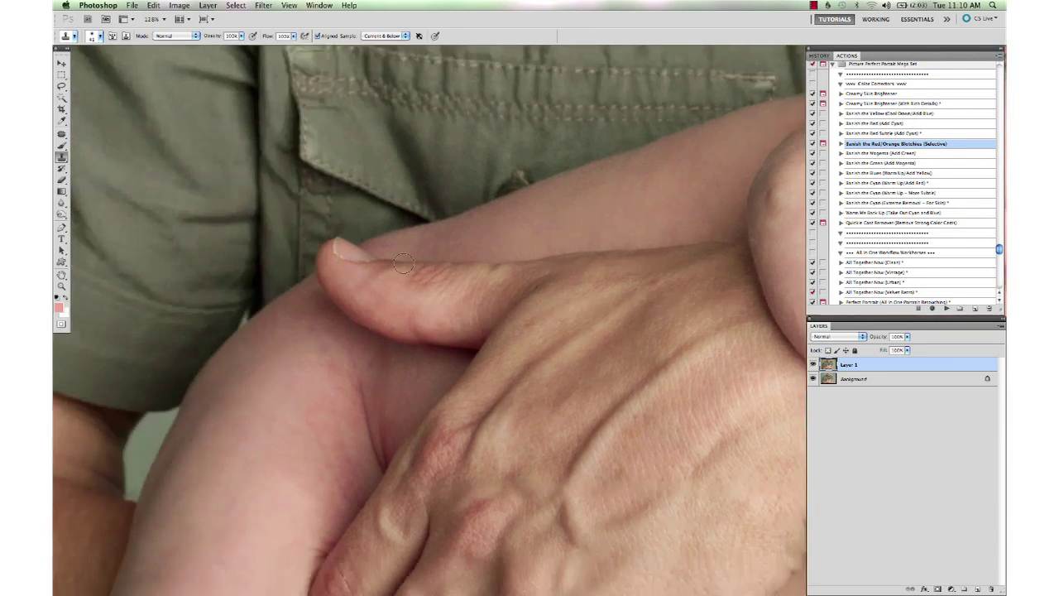
left_click(391, 285, "alt")
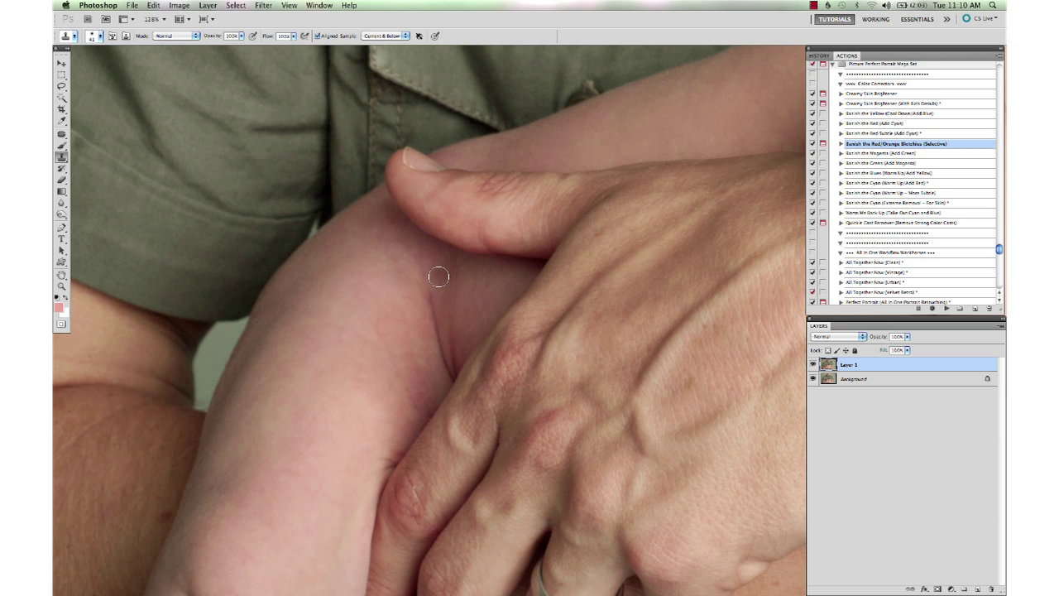
Patch away two streaky blemishes on the baby's forearm beside the man's thumb
key("j")
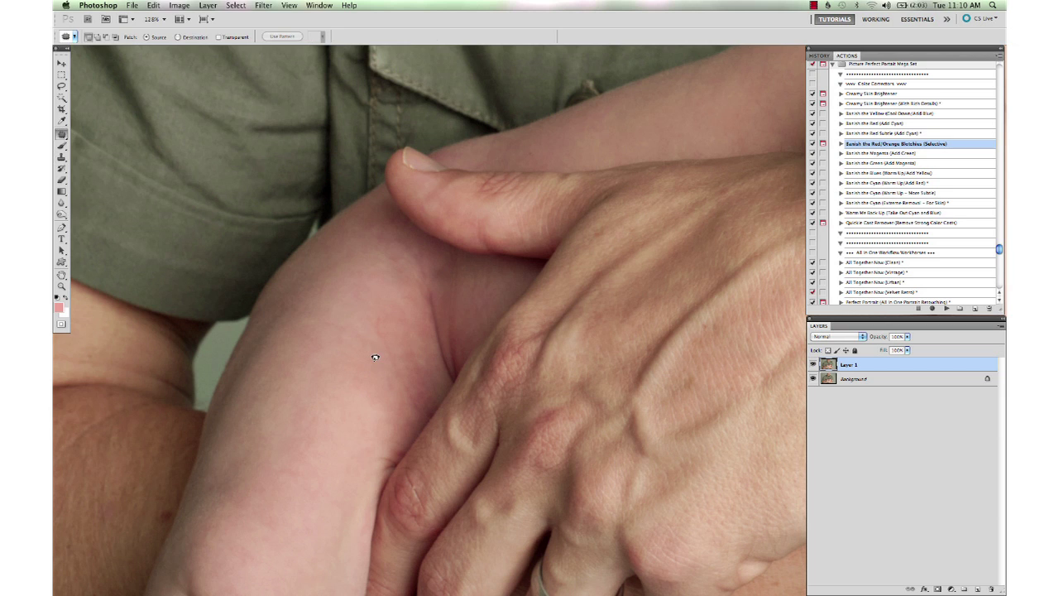
mouse_move(390, 318)
left_mouse_down()
mouse_move(418, 386)
mouse_move(385, 355)
mouse_move(339, 406)
left_mouse_up()
key("ctrl+d")
mouse_move(426, 359)
left_mouse_down()
mouse_move(436, 384)
mouse_move(406, 413)
left_mouse_up()
left_click_drag(396, 339, 352, 386)
key("ctrl+d")
Zoom out so the whole photo fits on screen
scroll(438, 373, "down", 5)
scroll(437, 376, "up", 5)
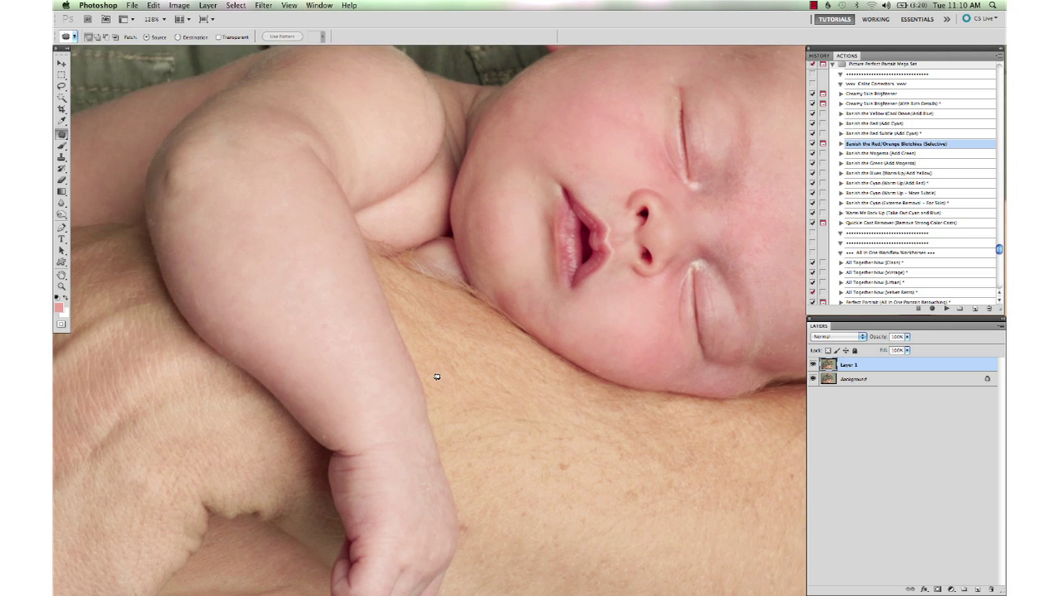
key("super+0")
key("super+minus")
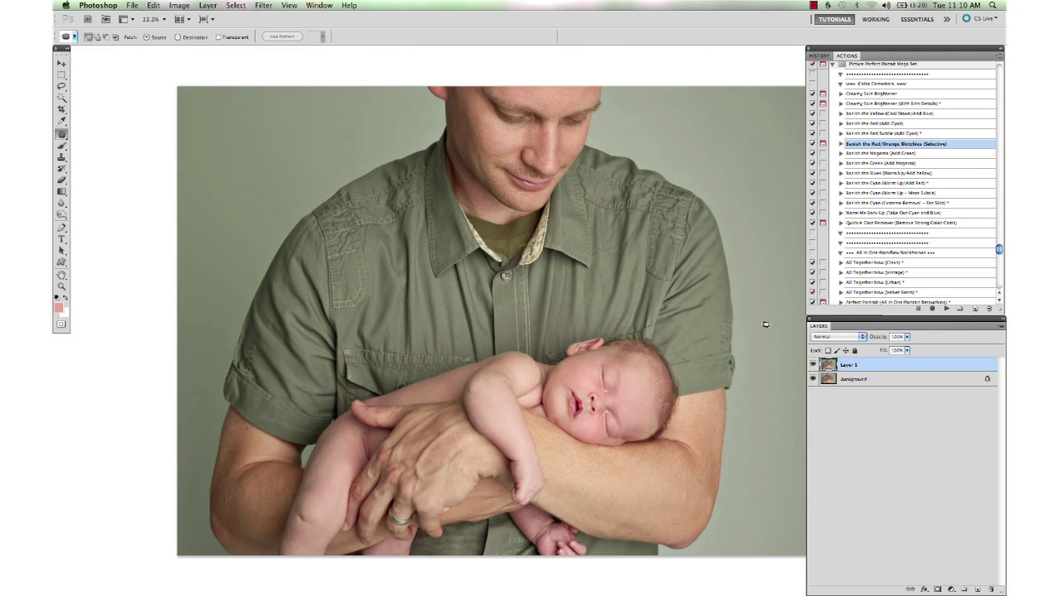
Zoom in and patch the shirt mark below the man's hand with clean fabric texture
key("super+plus")
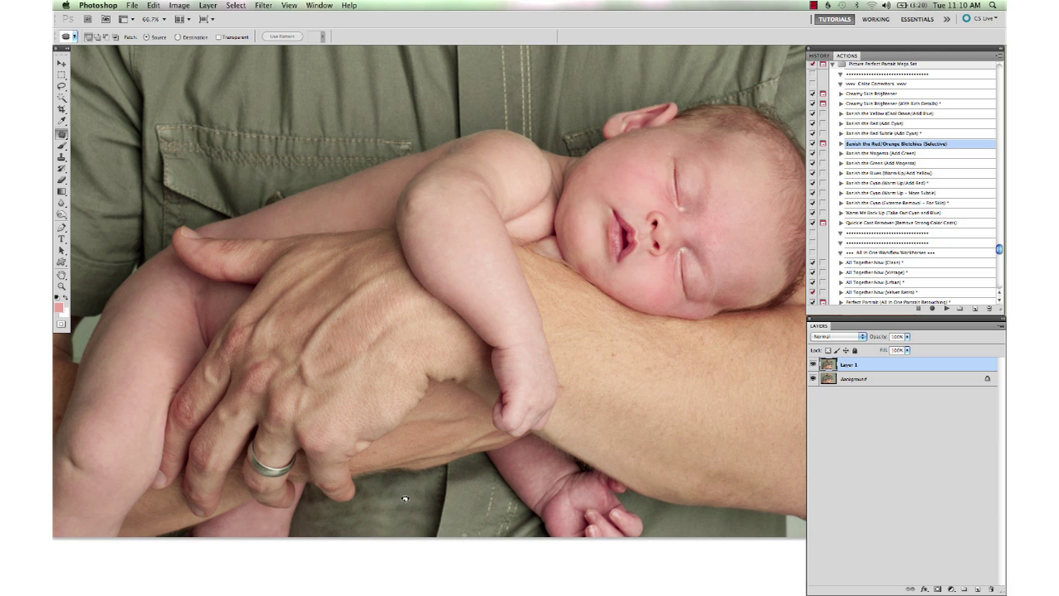
mouse_move(400, 496)
left_mouse_down()
mouse_move(424, 502)
mouse_move(403, 512)
mouse_move(394, 503)
mouse_move(411, 506)
mouse_move(382, 521)
mouse_move(419, 503)
mouse_move(416, 485)
mouse_move(420, 505)
mouse_move(410, 508)
mouse_move(423, 516)
mouse_move(401, 528)
mouse_move(379, 507)
mouse_move(412, 508)
left_mouse_up()
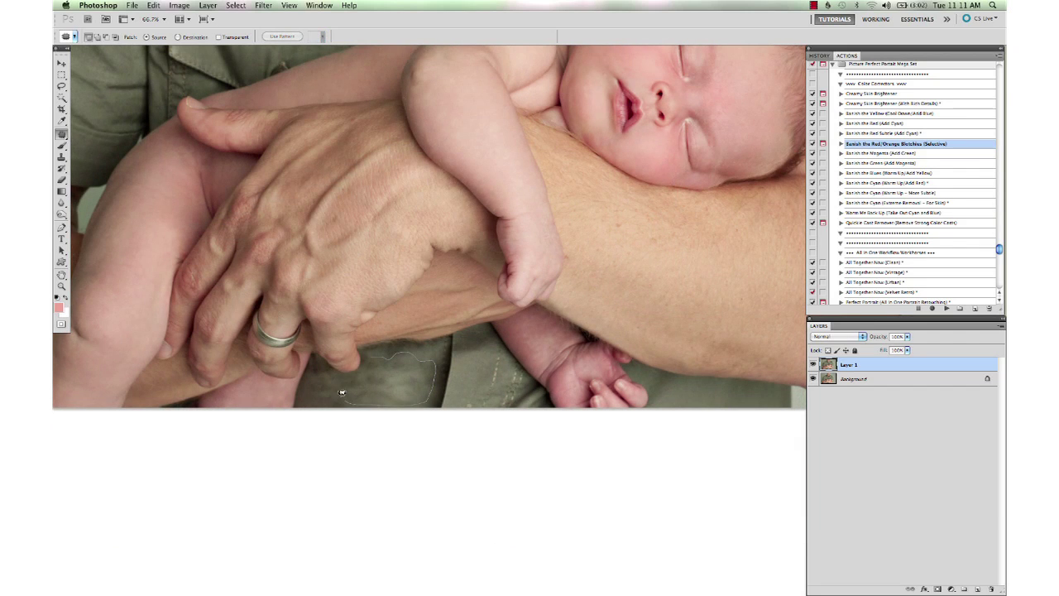
left_click_drag(346, 387, 376, 354)
scroll(395, 380, "up", 2)
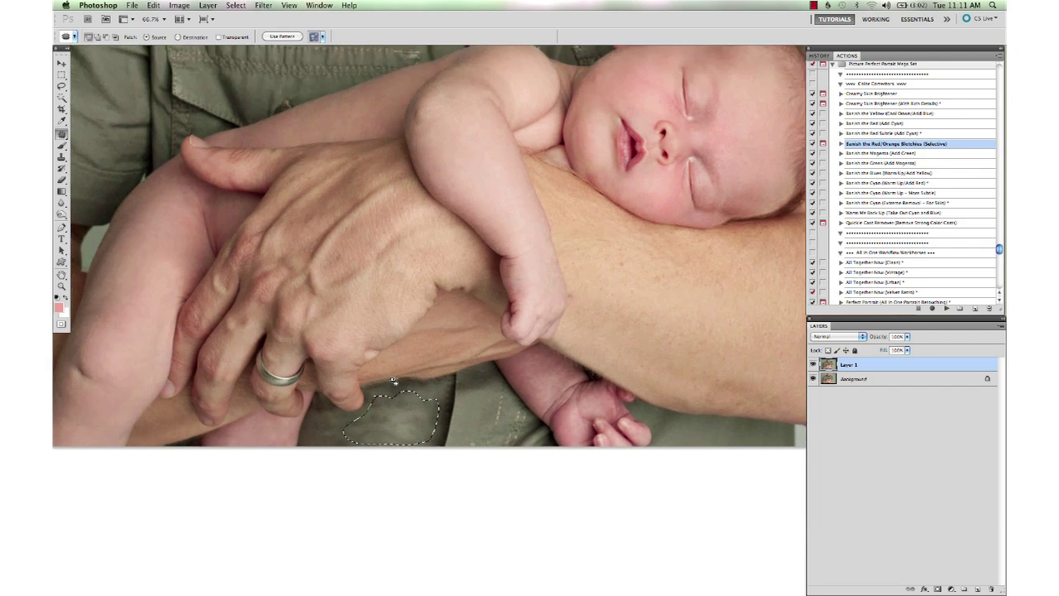
scroll(395, 381, "up", 3)
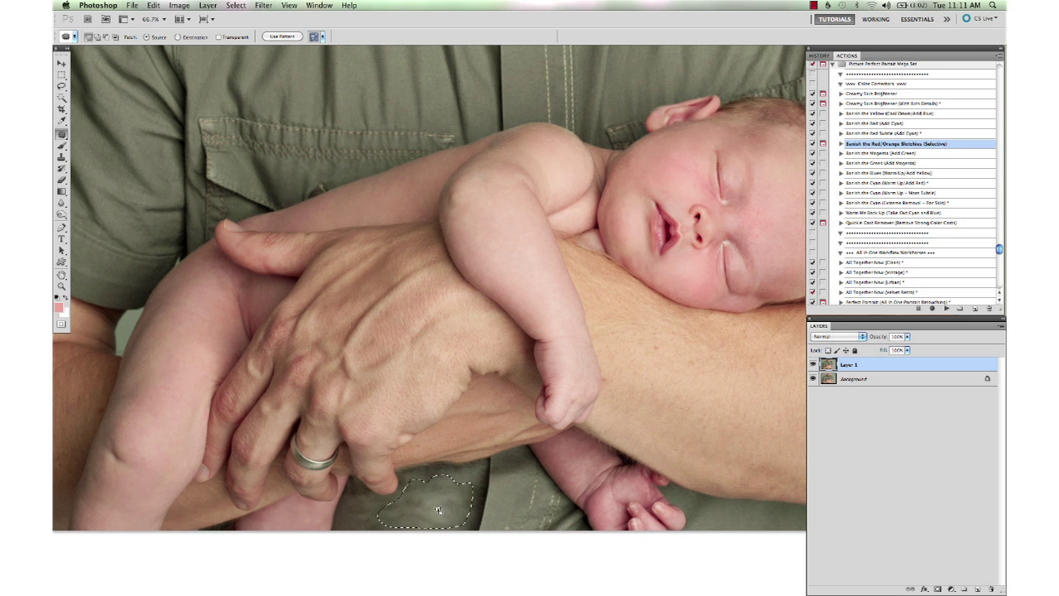
scroll(447, 507, "up", 3)
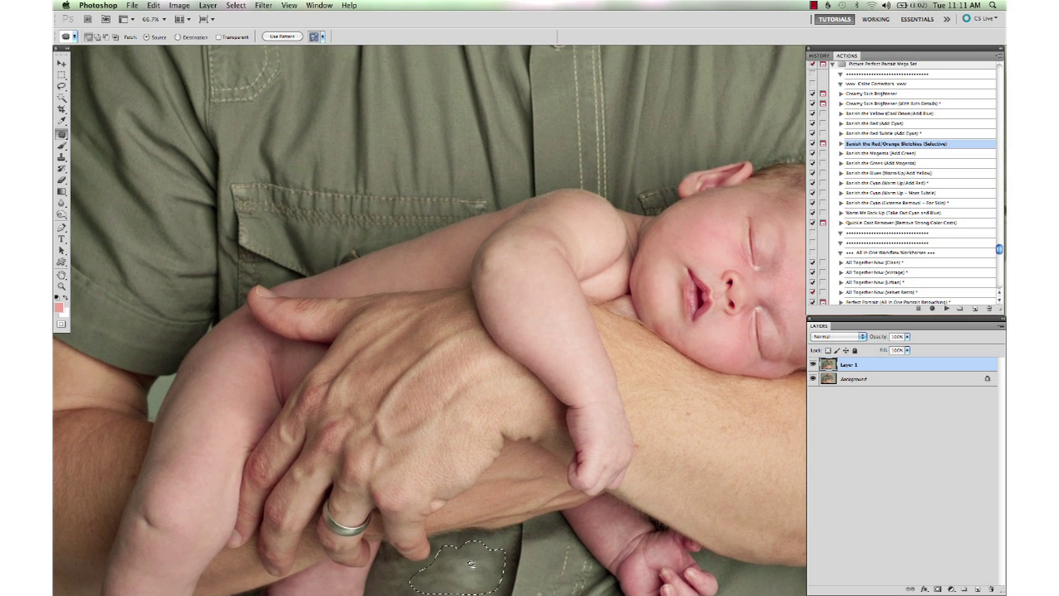
left_click_drag(471, 563, 440, 137)
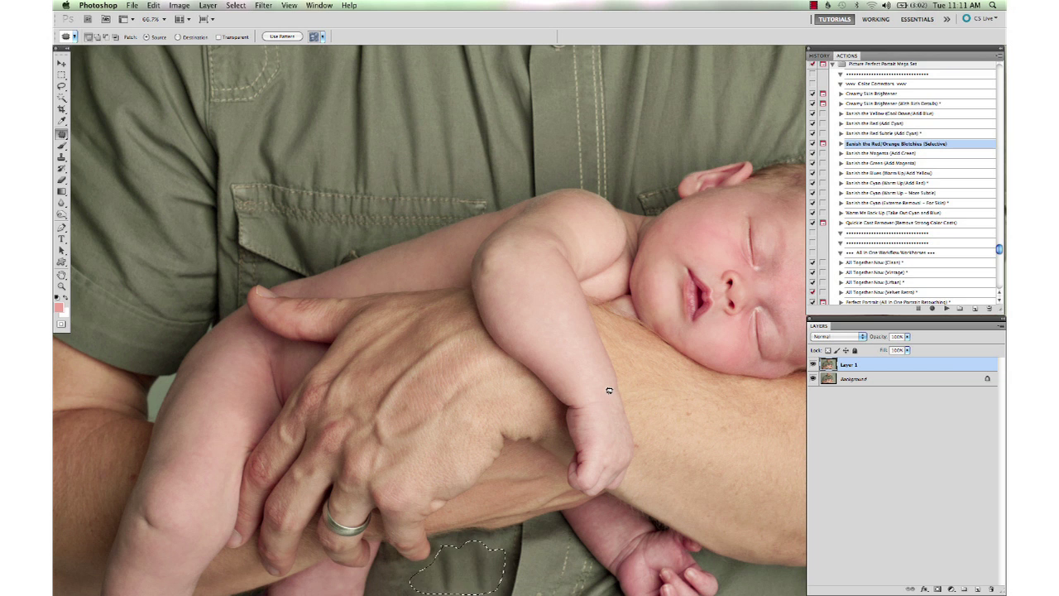
scroll(521, 544, "down", 5)
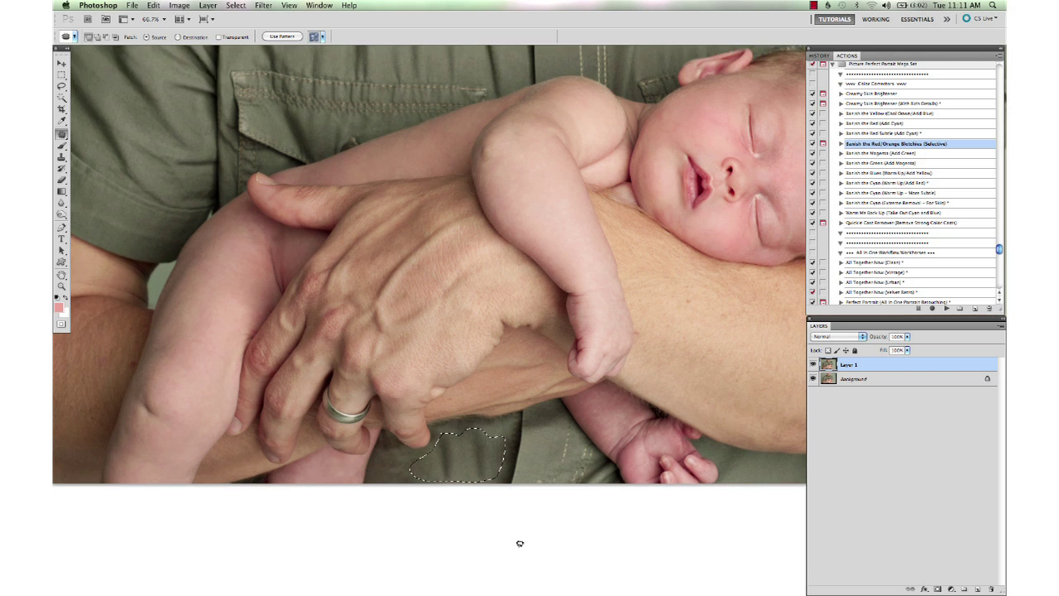
key("super+d")
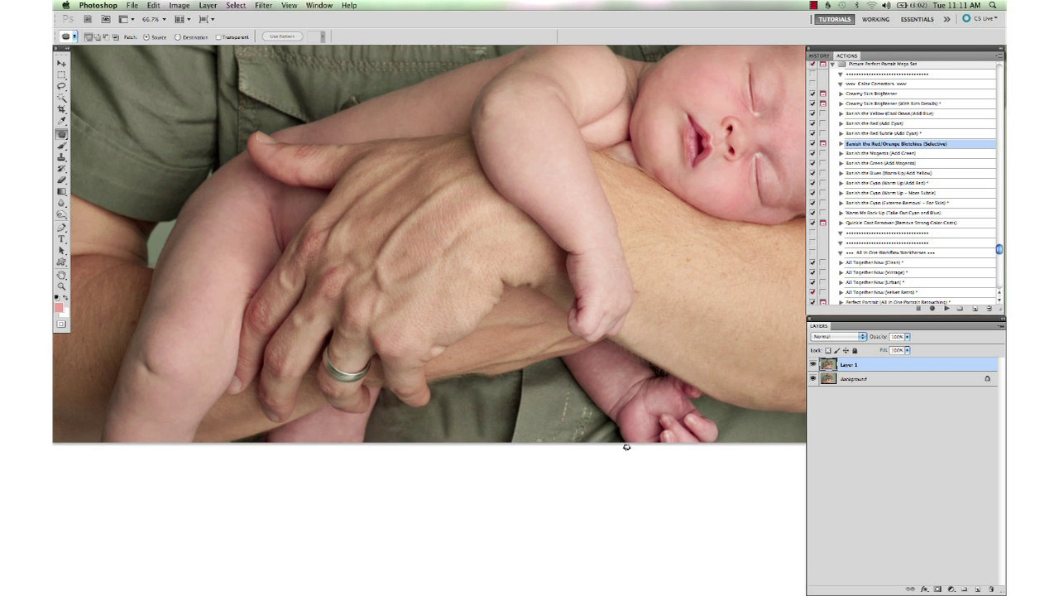
Fit the whole photo on screen and switch to the Move tool
key("v")
key("super+0")
key("super+minus")
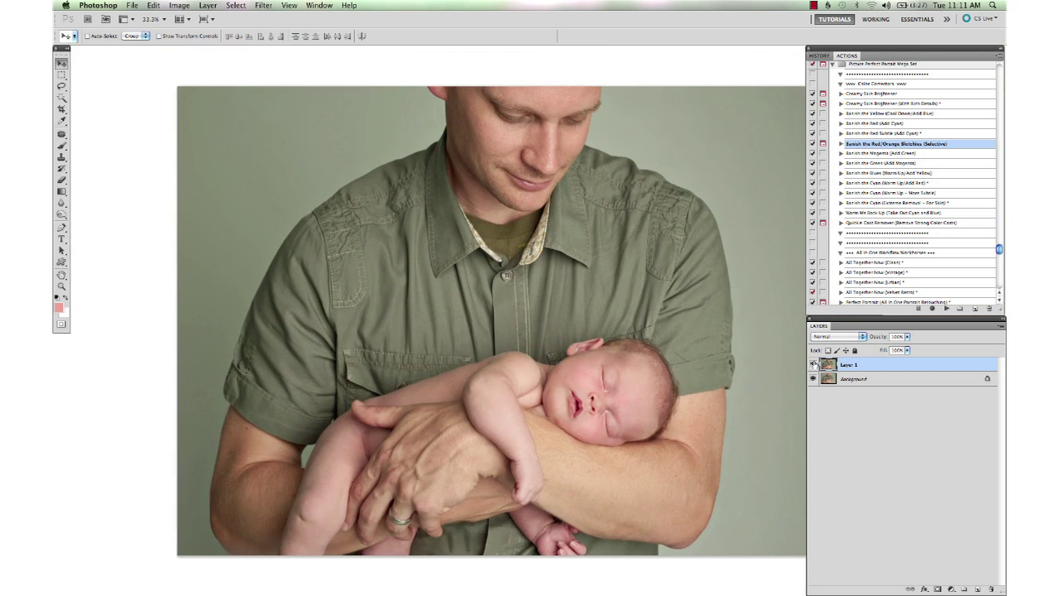
Toggle Layer 1 off and on to compare, then merge it down into Background
left_click(813, 365)
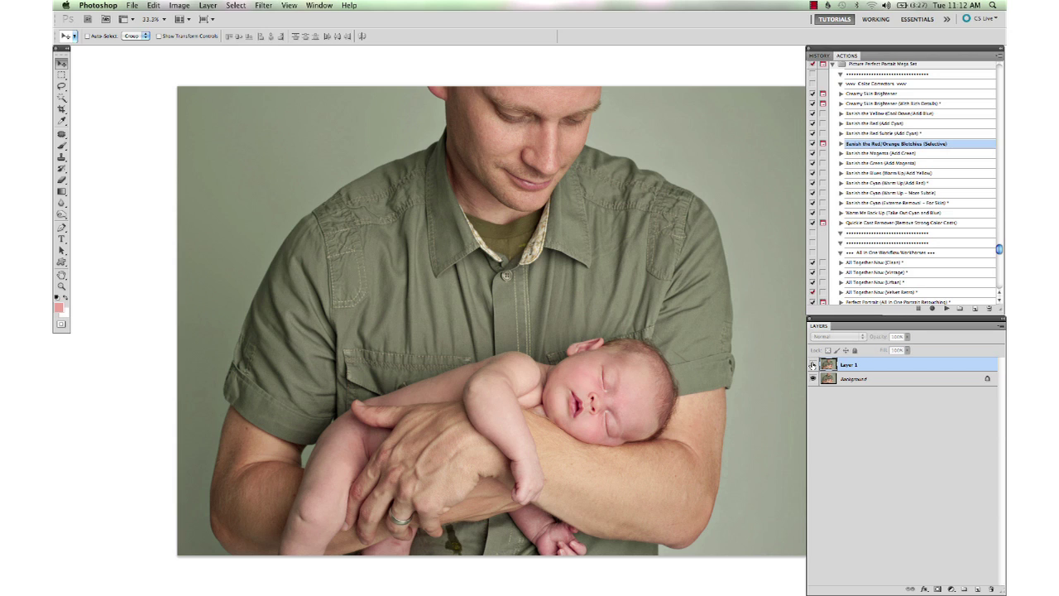
left_click(813, 365)
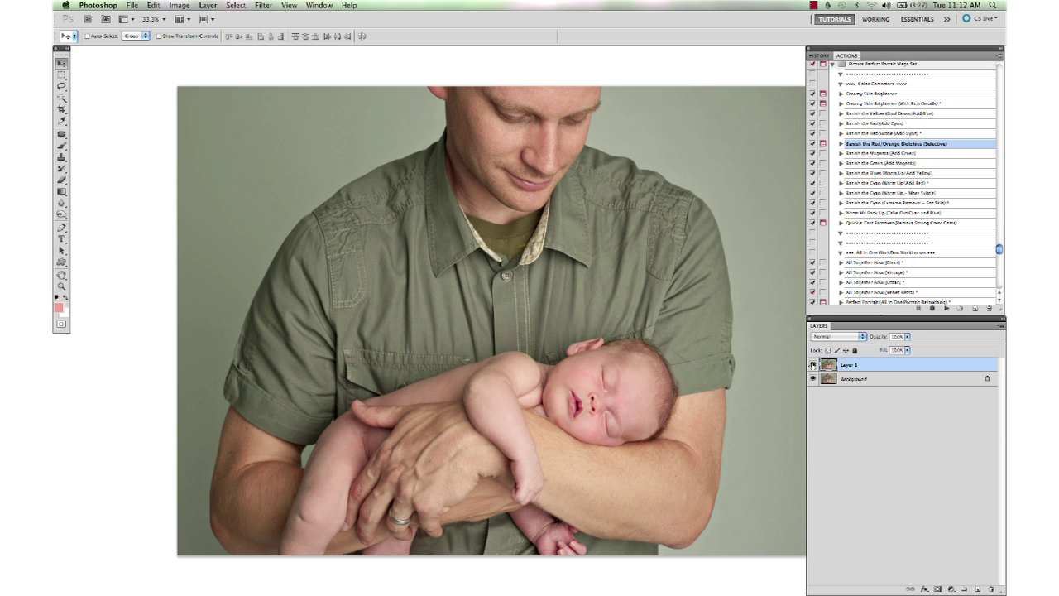
key("super+e")
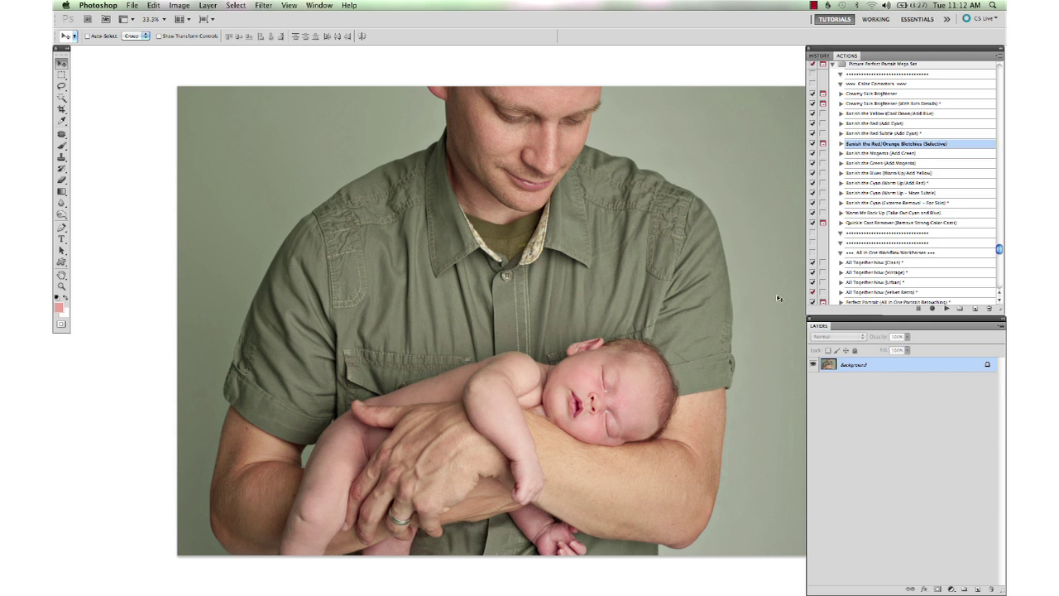
Play the Warm Me Back Up action, set its group opacity to 54%, and flatten
left_click(882, 214)
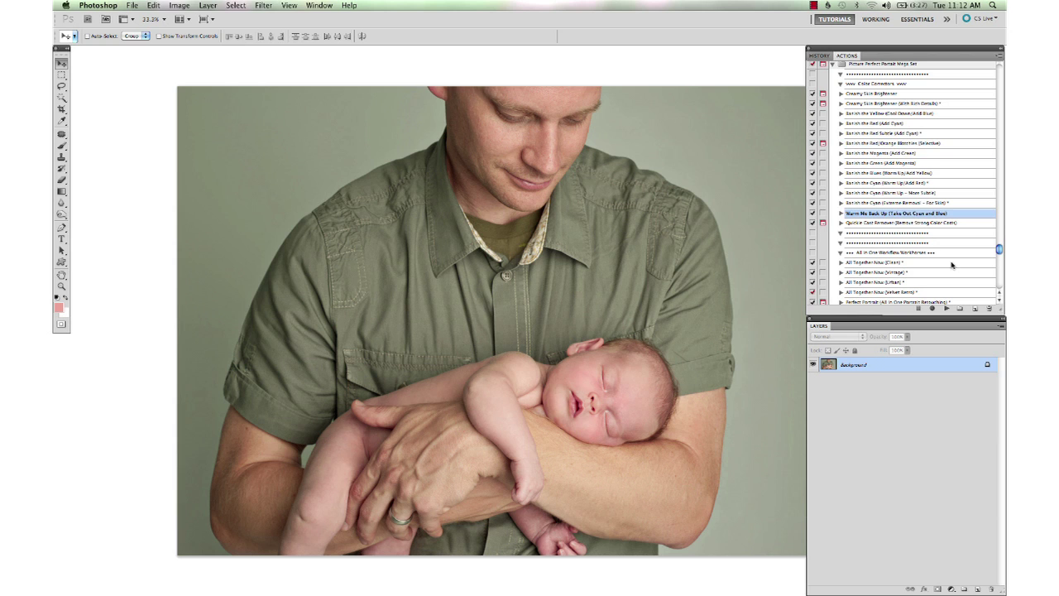
left_click(947, 308)
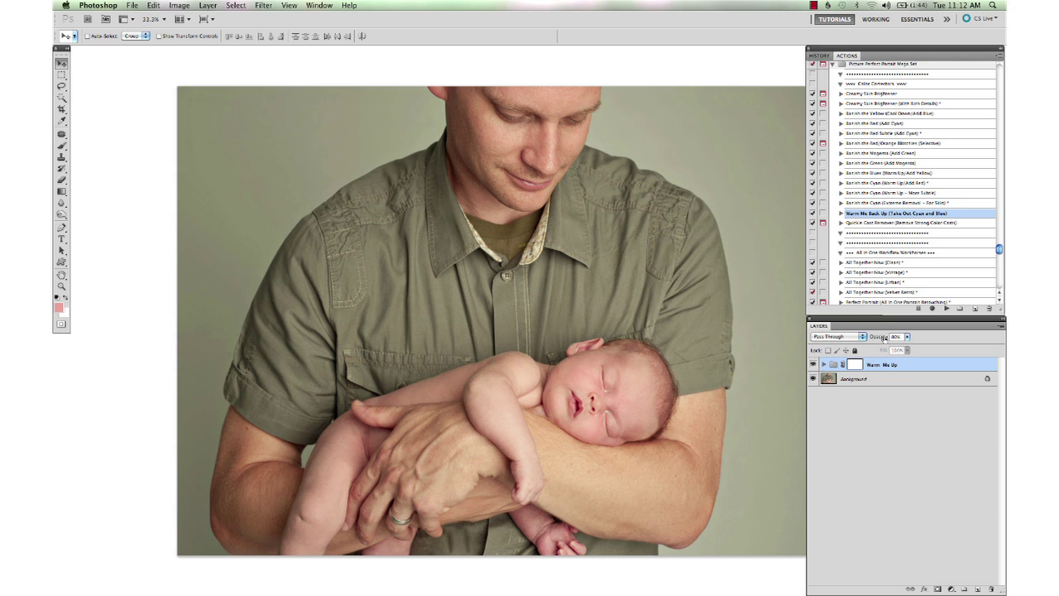
left_click_drag(884, 337, 871, 341)
right_click(869, 377)
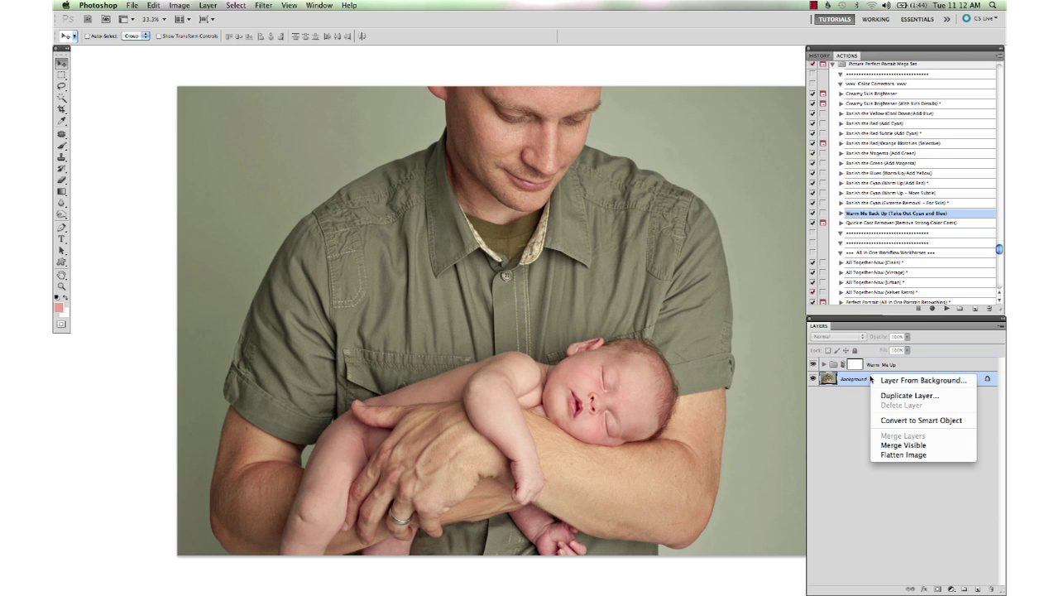
left_click(906, 455)
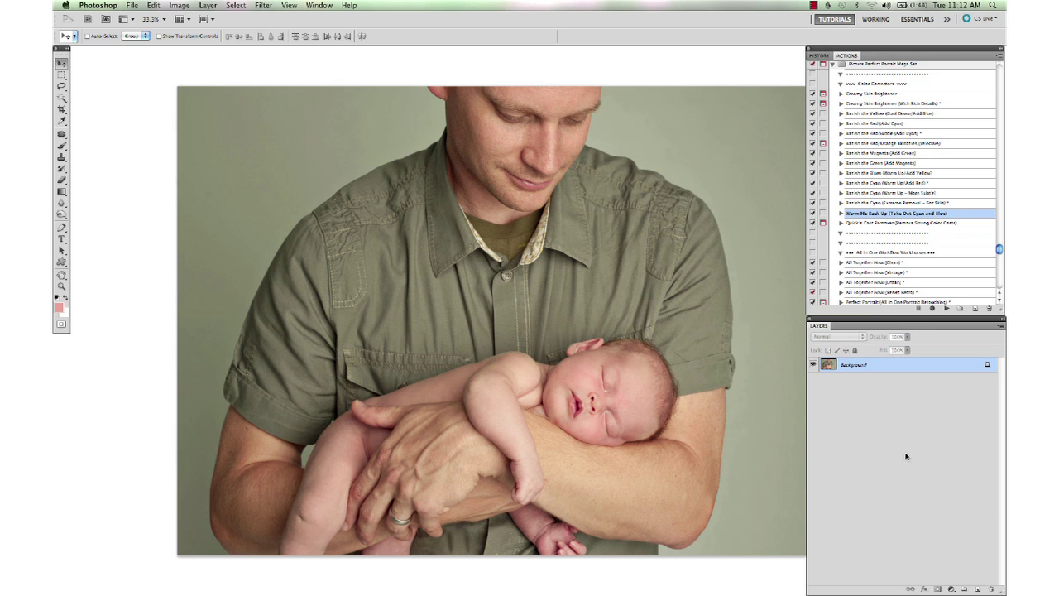
Play the All Together Now (Clean) action and lower its toning group to 58% opacity
scroll(898, 266, "down", 3)
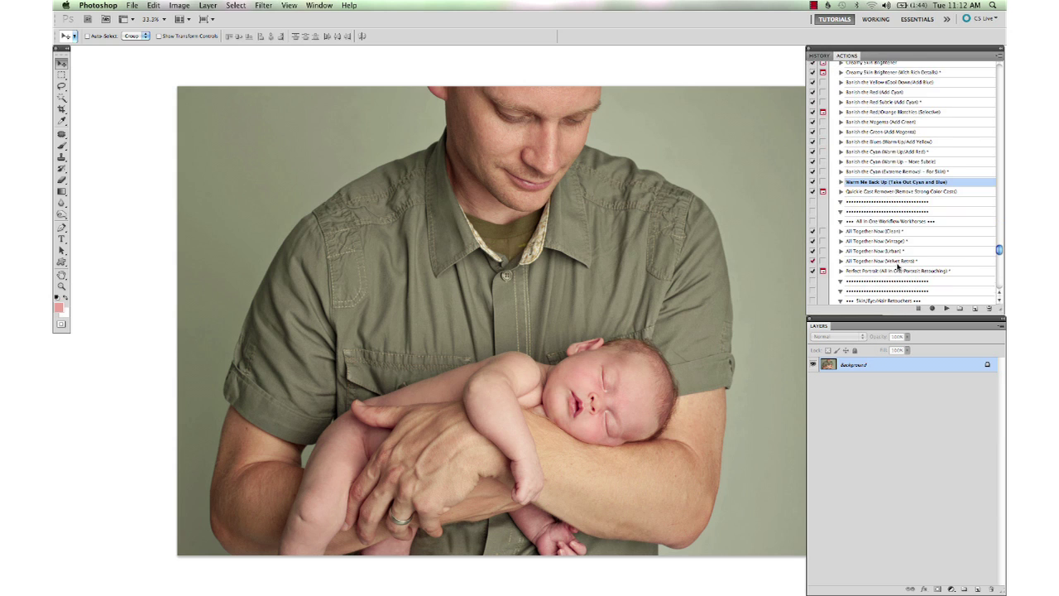
left_click(877, 231)
left_click(948, 309)
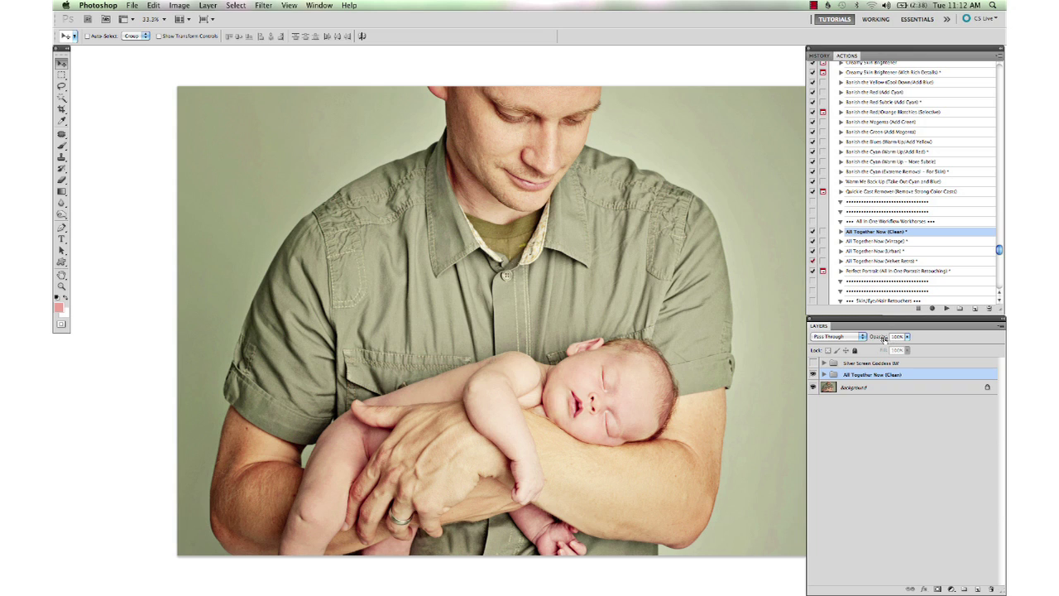
left_click_drag(883, 340, 852, 342)
left_click_drag(852, 342, 853, 342)
left_click(812, 375)
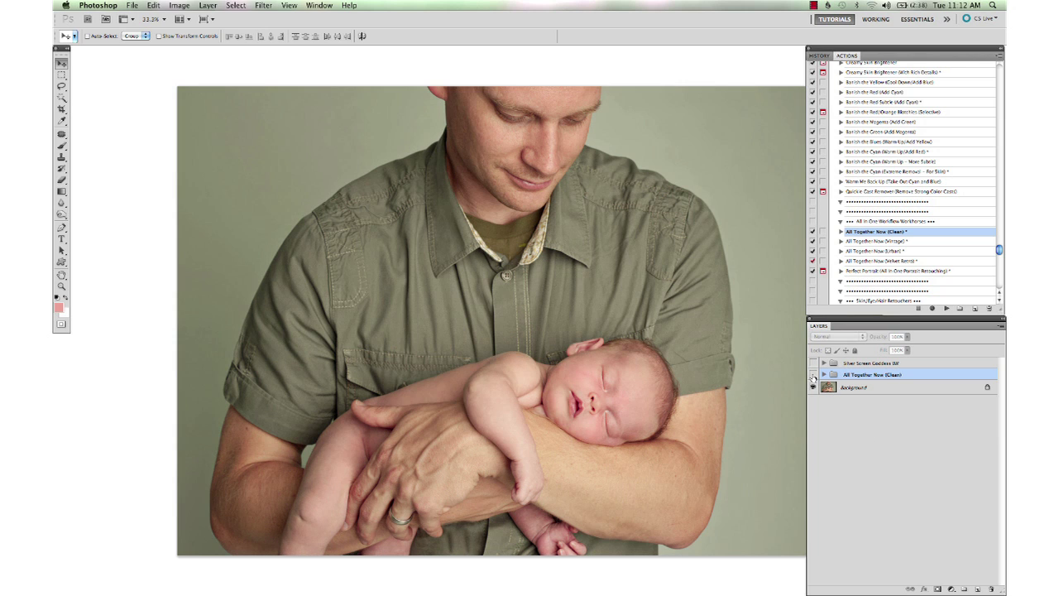
left_click(812, 374)
Hide the Silver Screen Goddess BW group and flatten, discarding the hidden layers
right_click(857, 389)
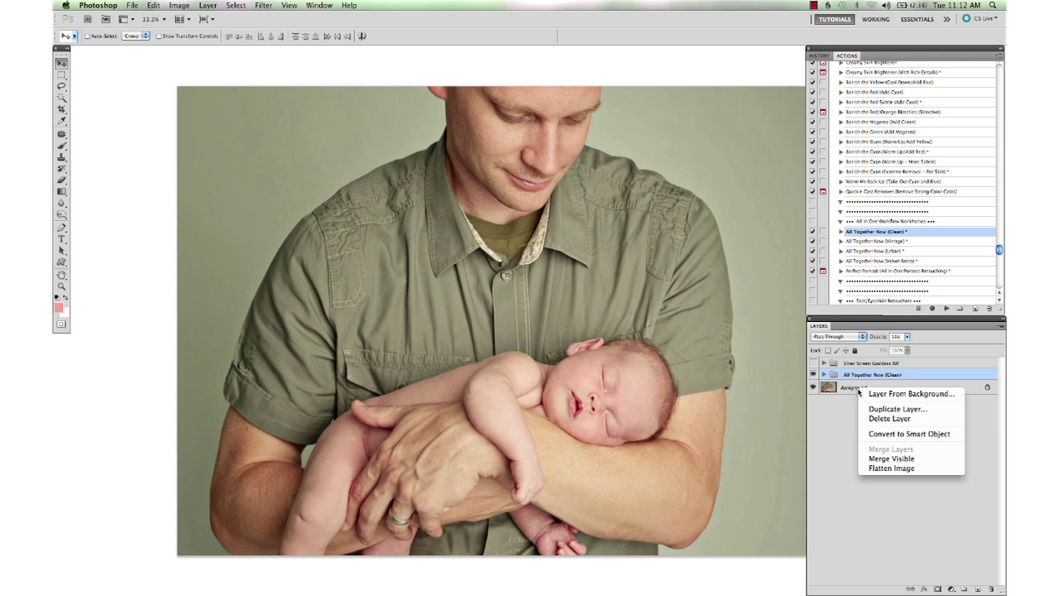
left_click(814, 364)
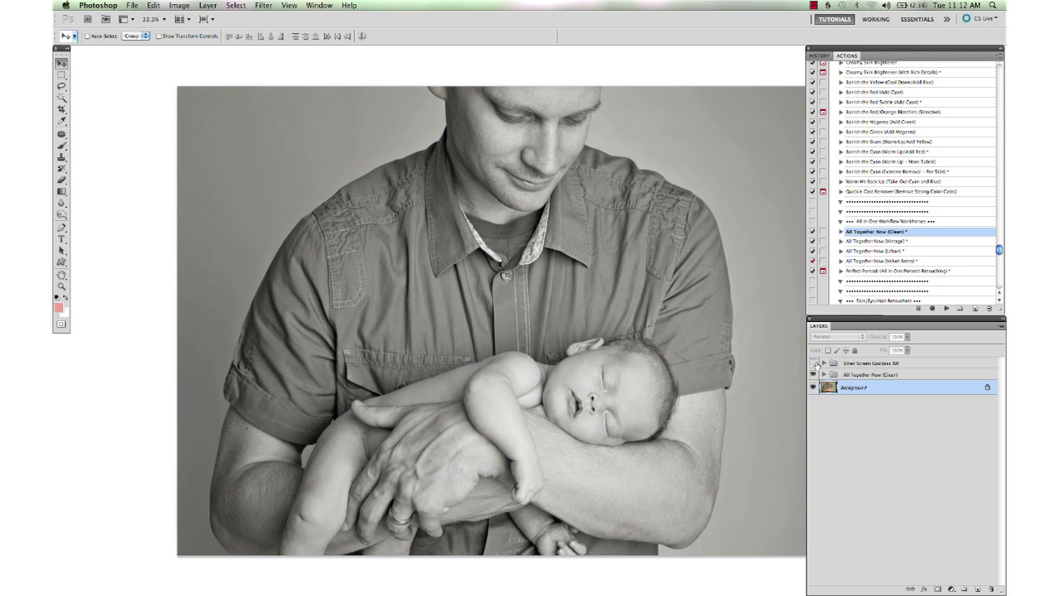
left_click(816, 364)
right_click(887, 393)
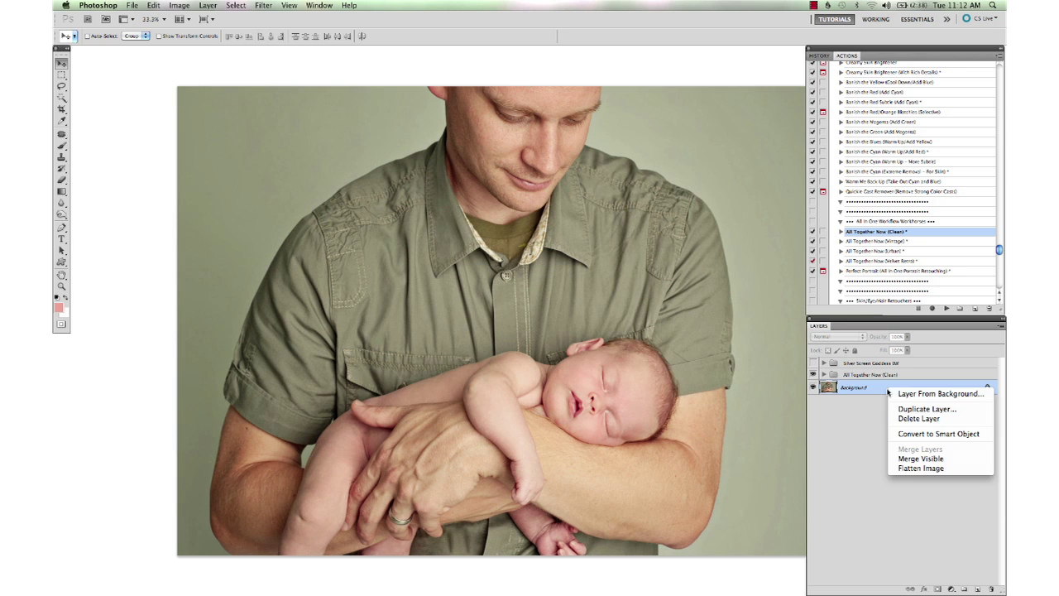
left_click(912, 472)
key("Escape")
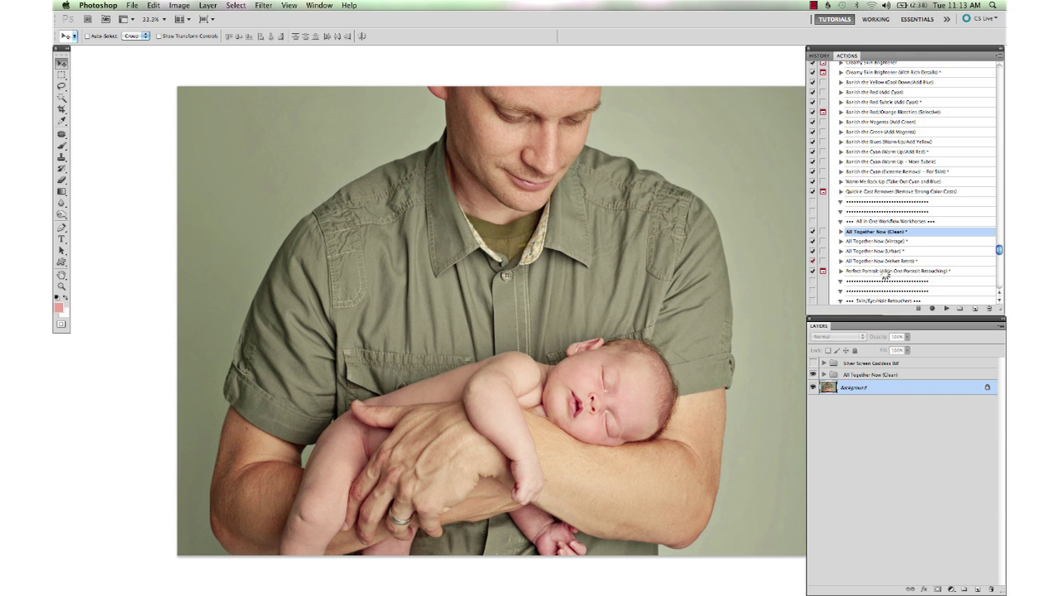
Select PTM Whisper Very Softly in the PTM Blessings set and play it
scroll(904, 236, "up", 10)
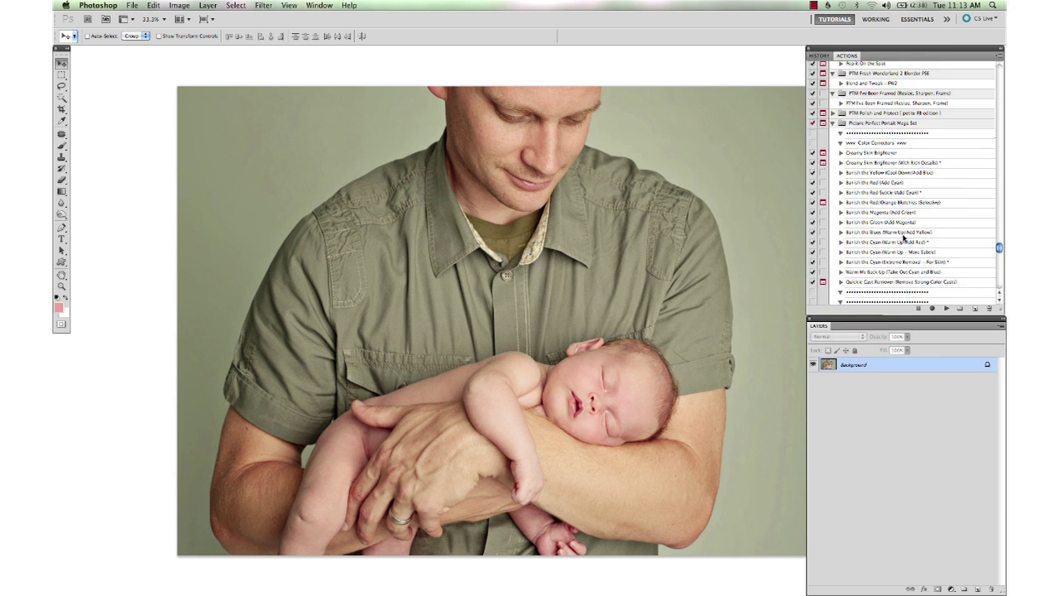
scroll(904, 238, "down", 8)
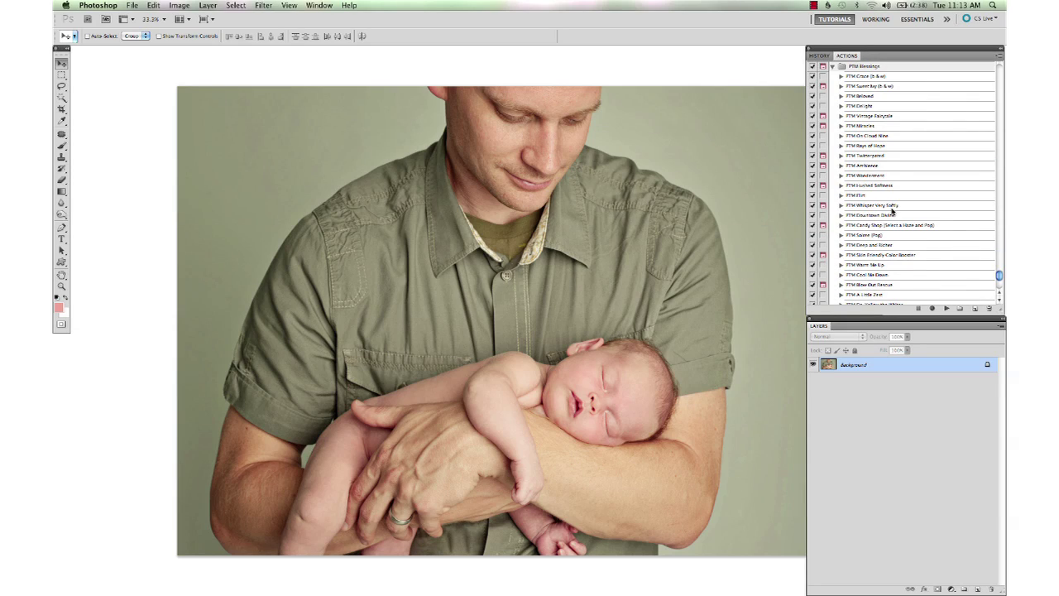
left_click(892, 206)
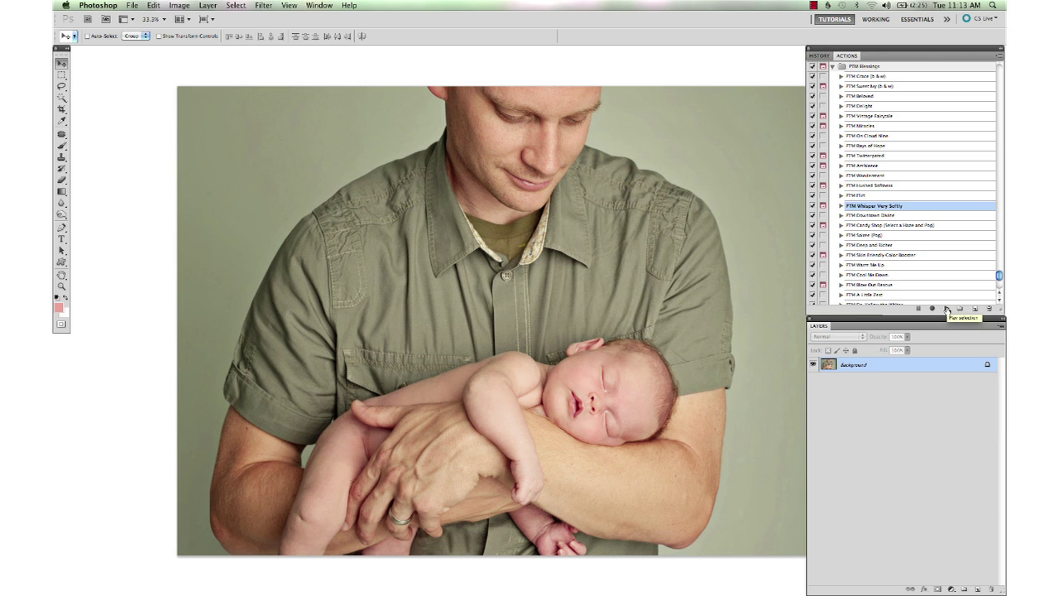
left_click(948, 309)
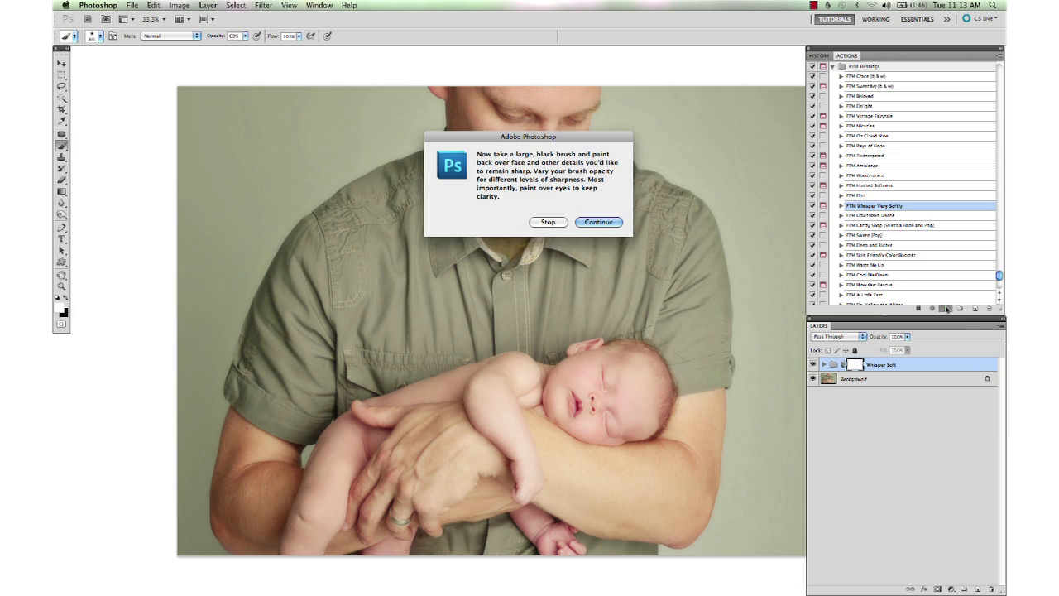
Continue the action and set up a black soft brush at 100% opacity, about 200 px
key("Return")
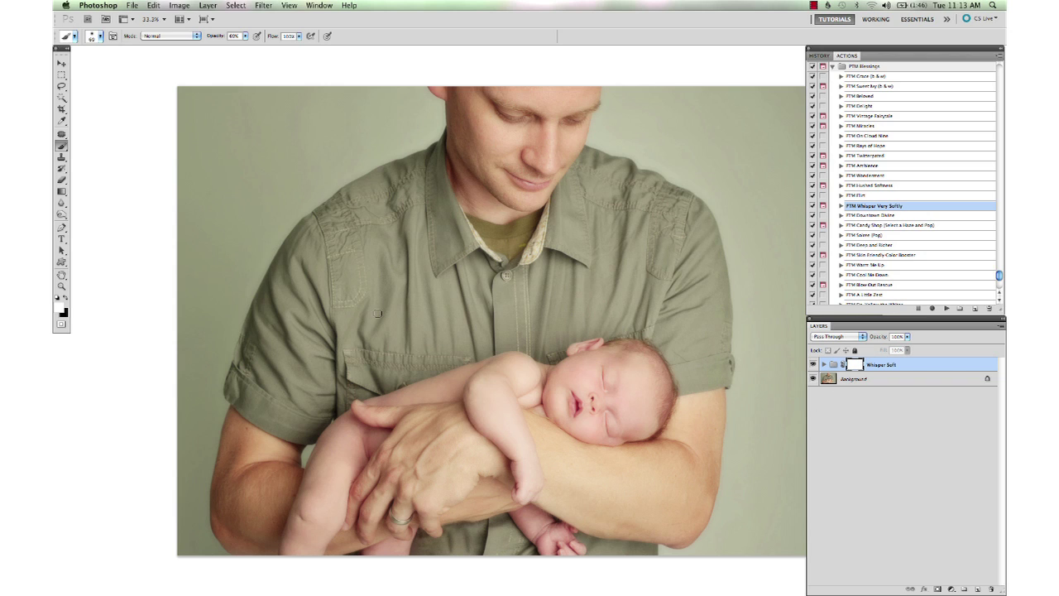
key("x")
right_click(616, 299)
left_click(703, 318)
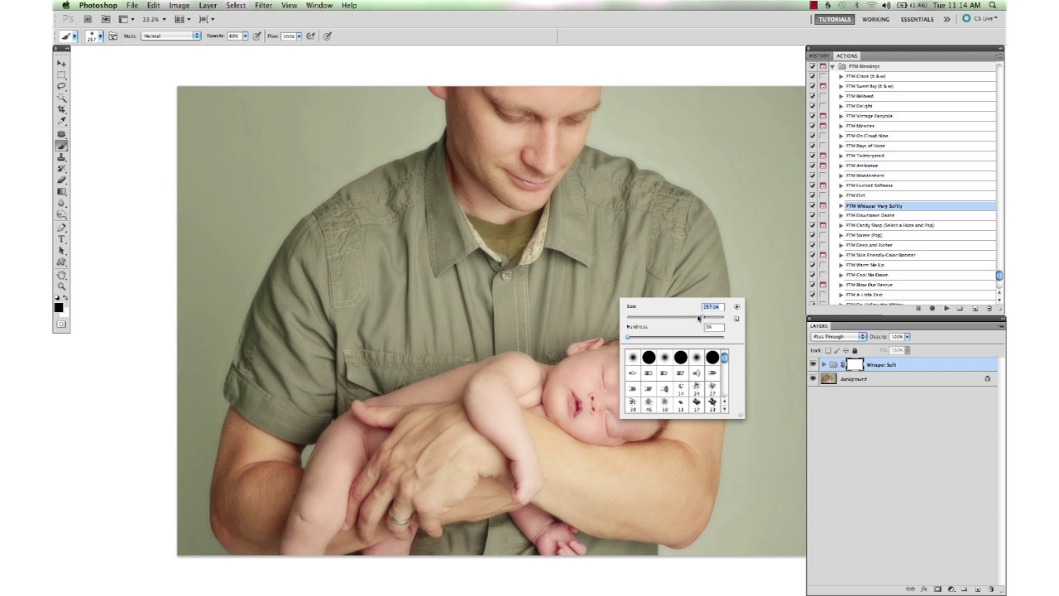
key("Return")
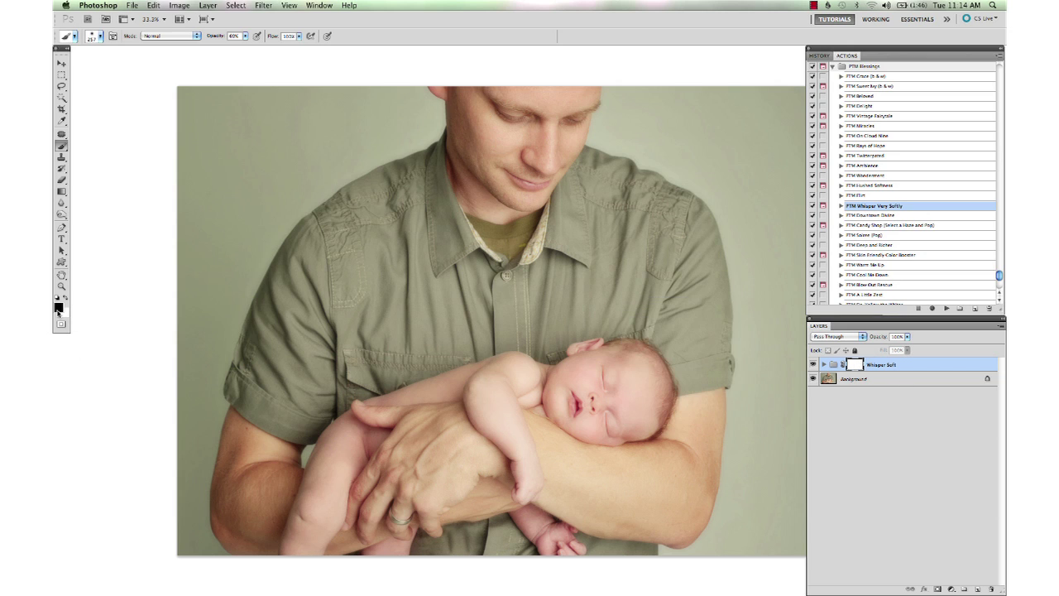
key("bracketright")
key("bracketright")
key("bracketright")
left_click_drag(212, 36, 248, 38)
key("bracketleft")
key("bracketleft")
key("bracketleft")
key("bracketleft")
Paint over the baby's eye and nose and the man's eyes, then drop brush opacity to 73%
mouse_move(604, 370)
left_mouse_down()
mouse_move(607, 404)
mouse_move(597, 400)
mouse_move(614, 433)
mouse_move(596, 404)
mouse_move(576, 397)
mouse_move(581, 403)
mouse_move(592, 378)
mouse_move(579, 377)
mouse_move(593, 378)
mouse_move(632, 430)
mouse_move(566, 387)
mouse_move(591, 395)
mouse_move(592, 367)
left_mouse_up()
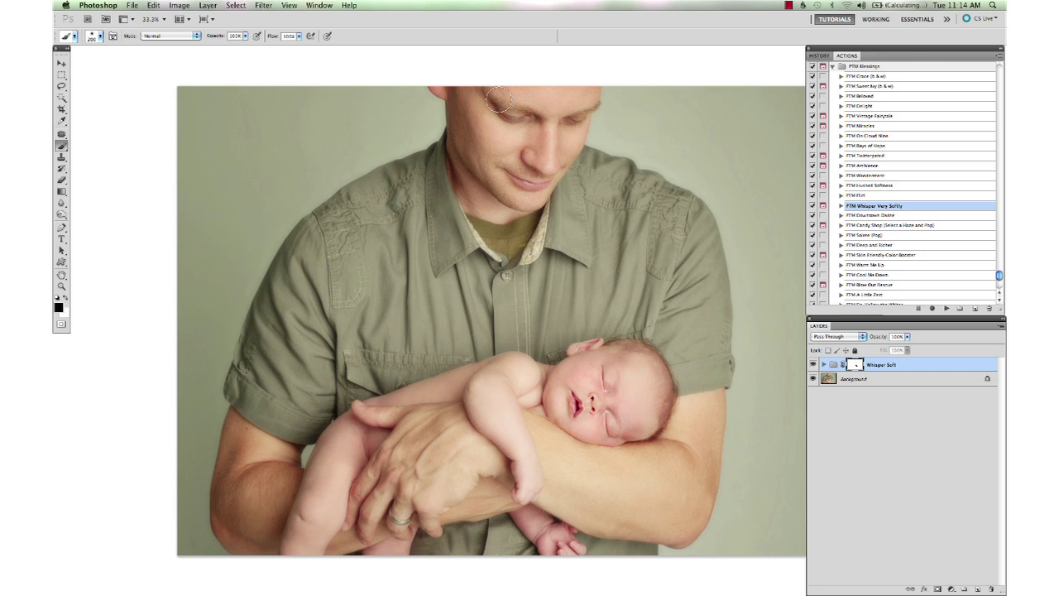
mouse_move(500, 110)
left_mouse_down()
mouse_move(583, 116)
mouse_move(557, 175)
mouse_move(512, 169)
mouse_move(544, 176)
mouse_move(540, 165)
mouse_move(566, 158)
mouse_move(539, 128)
mouse_move(533, 153)
mouse_move(492, 135)
mouse_move(573, 151)
mouse_move(526, 107)
mouse_move(554, 119)
mouse_move(558, 188)
left_mouse_up()
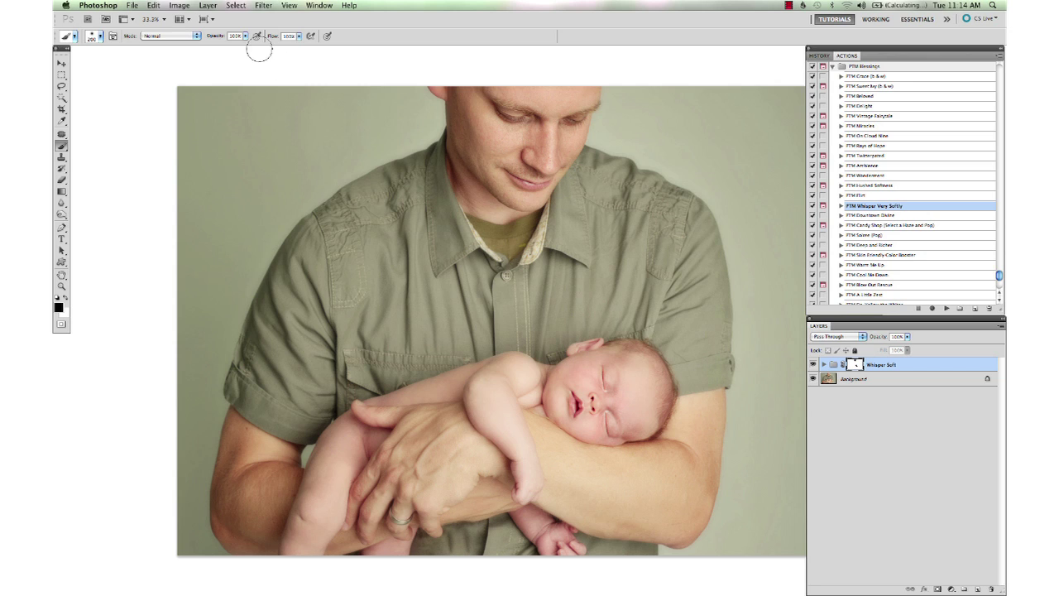
left_click_drag(221, 37, 198, 38)
right_click(617, 465)
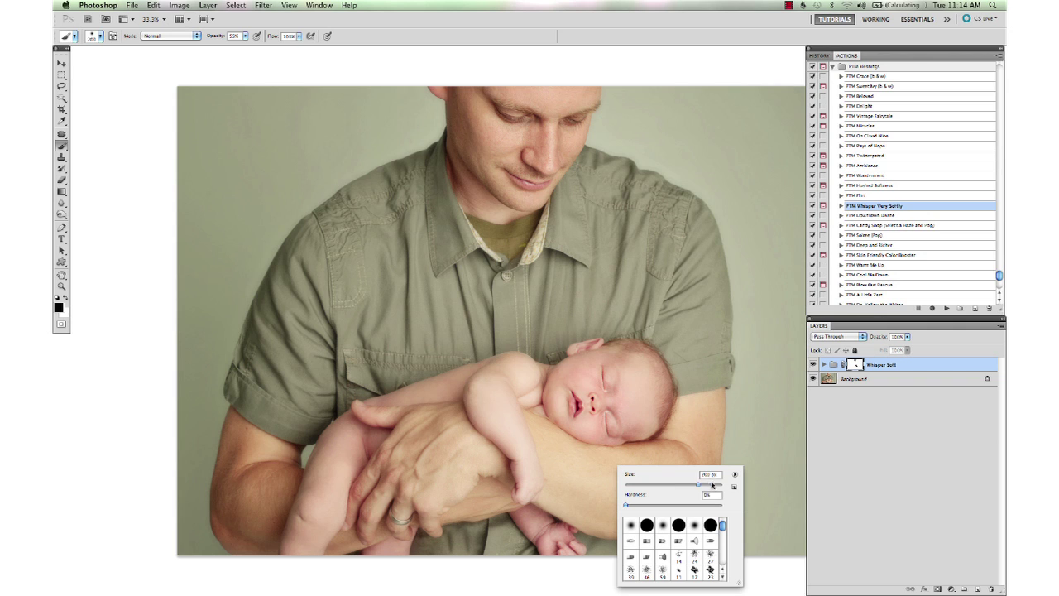
left_click_drag(712, 484, 718, 484)
left_click(620, 364)
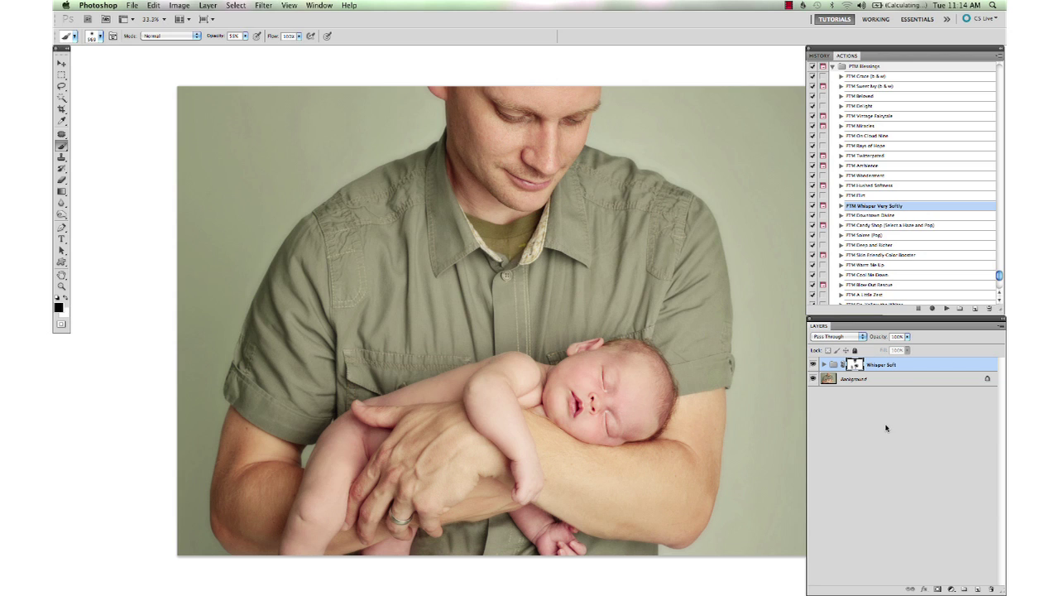
Lower the Creamy Light Skin layer in Whisper Soft from 75% to about 33% opacity
left_click(823, 365)
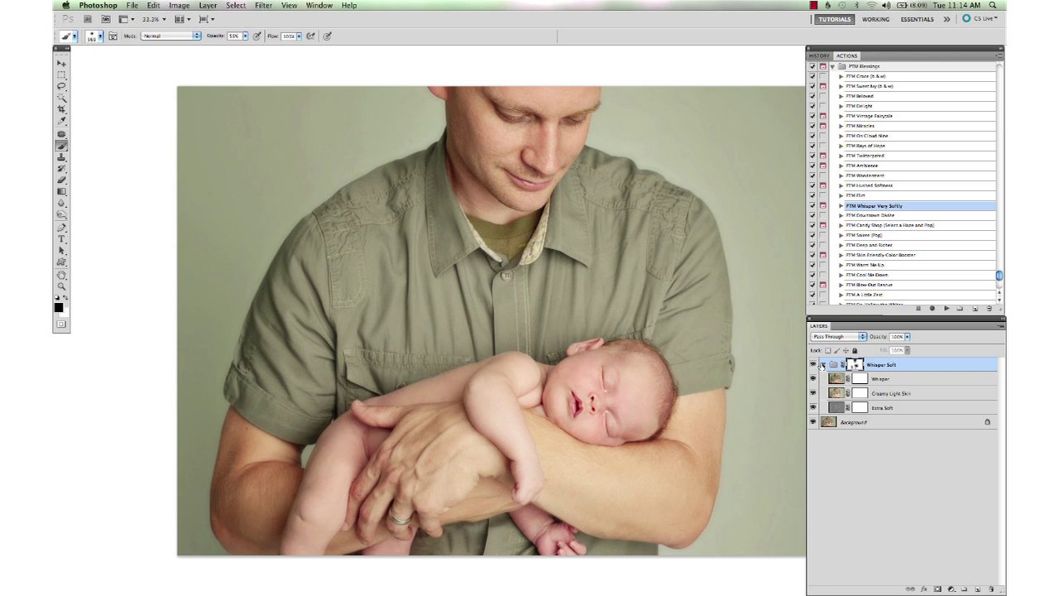
left_click(816, 394)
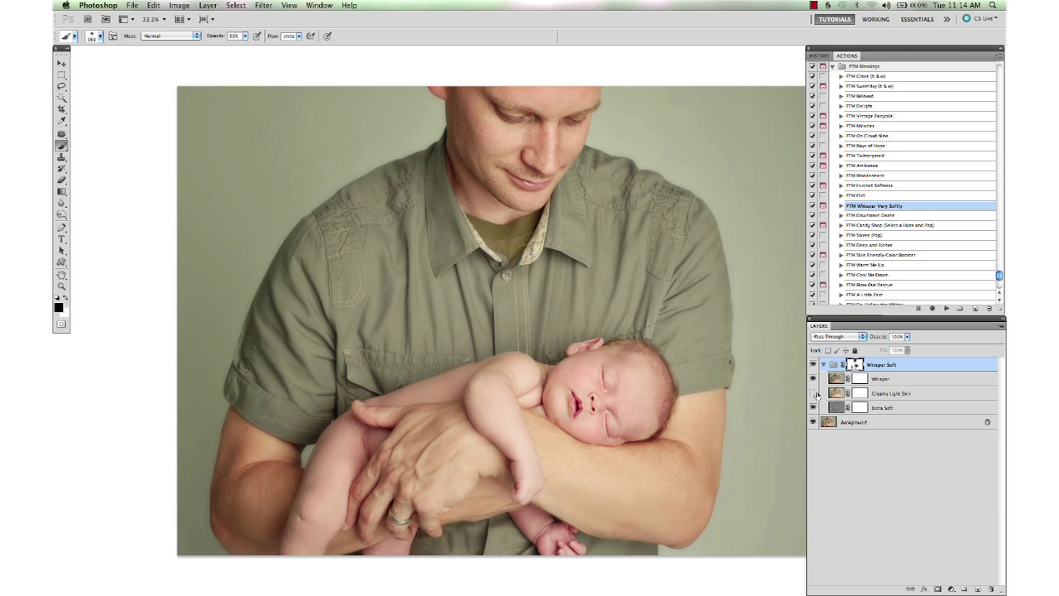
left_click(816, 395)
left_click(824, 366)
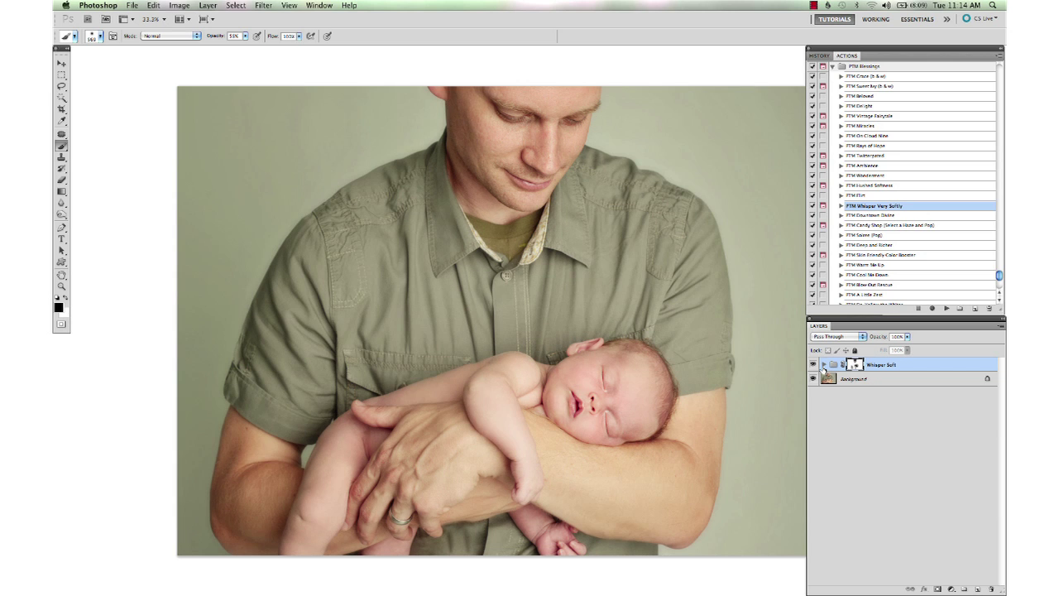
left_click(824, 367)
left_click(869, 396)
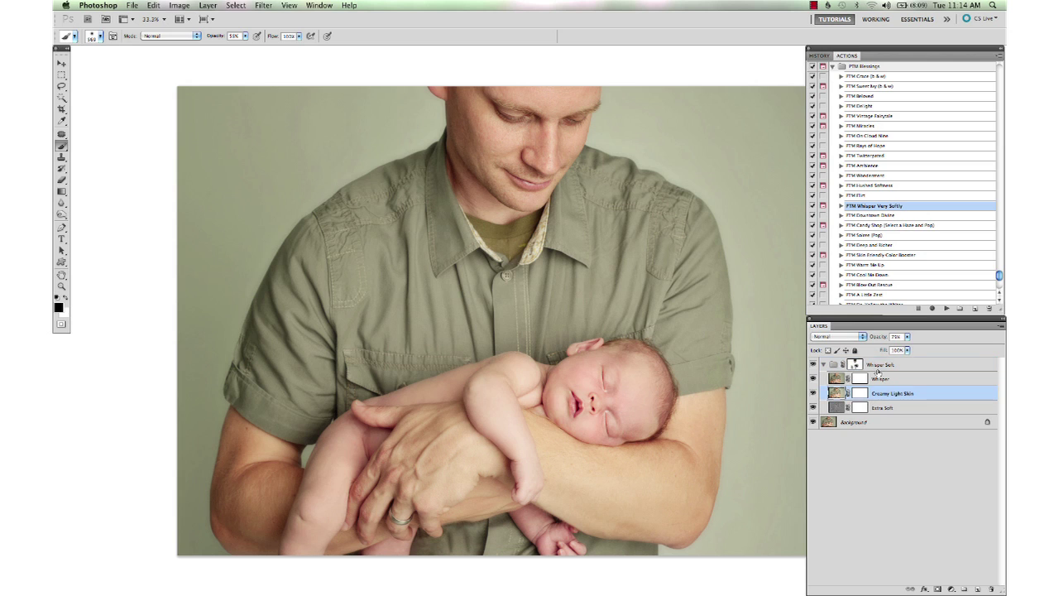
left_click_drag(883, 337, 861, 341)
left_click(824, 366)
Compare the portrait with Whisper Soft hidden and shown, then zoom out and pick the Move tool
left_click(865, 379)
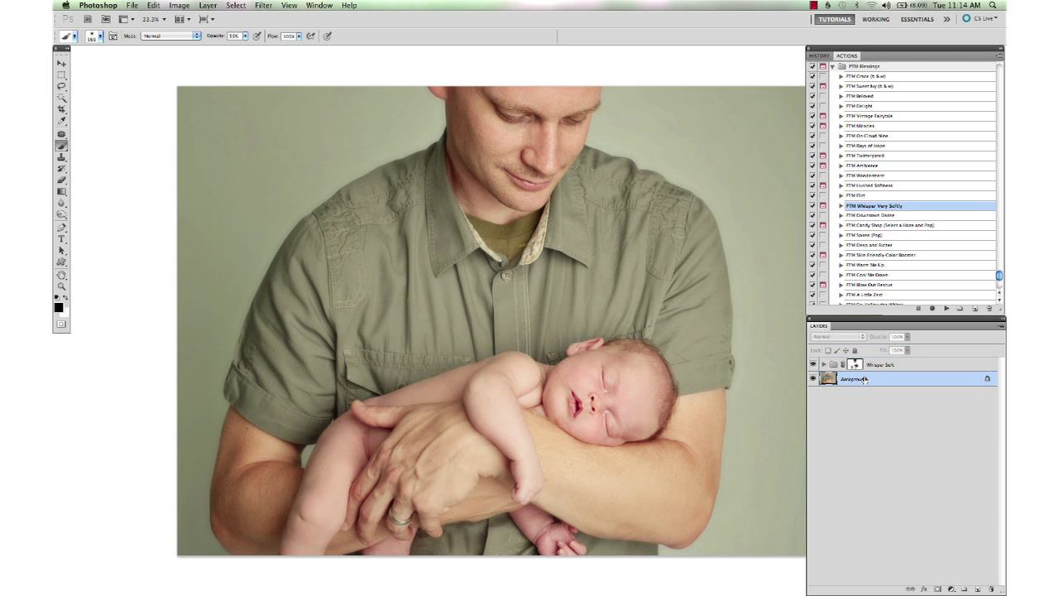
left_click(813, 365)
left_click(813, 365)
key("super+minus")
key("v")
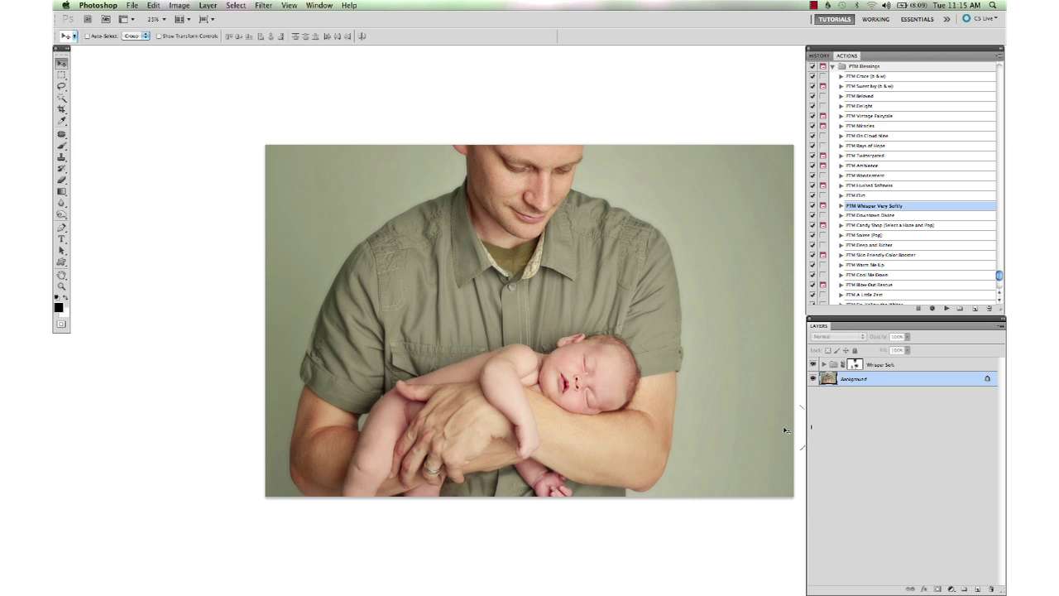
Toggle the Whisper Soft group off and on twice, then Flatten Image from the Background's menu
left_click(861, 365)
left_click(814, 365)
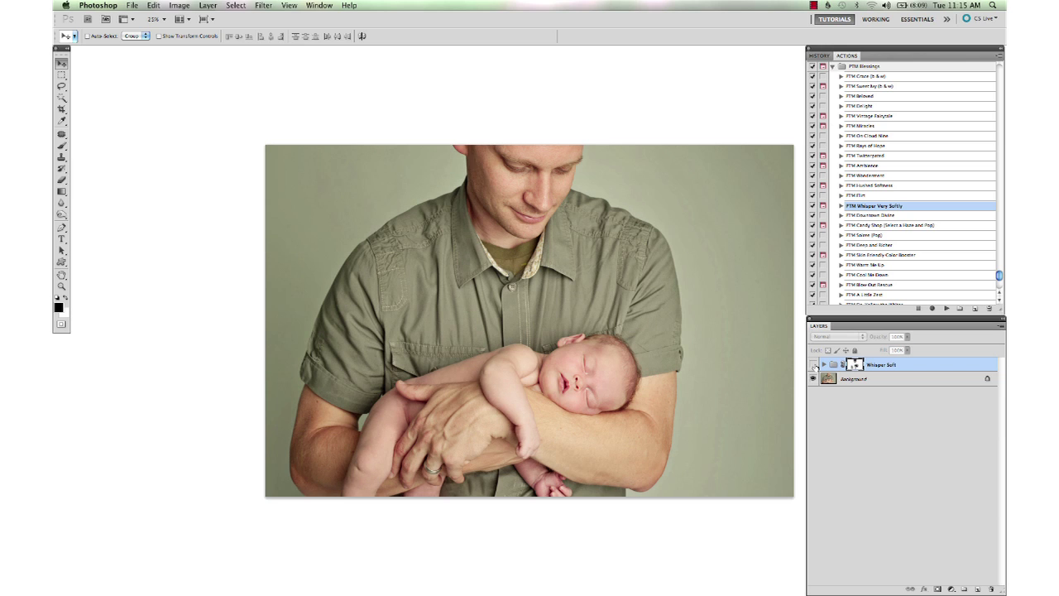
left_click(814, 365)
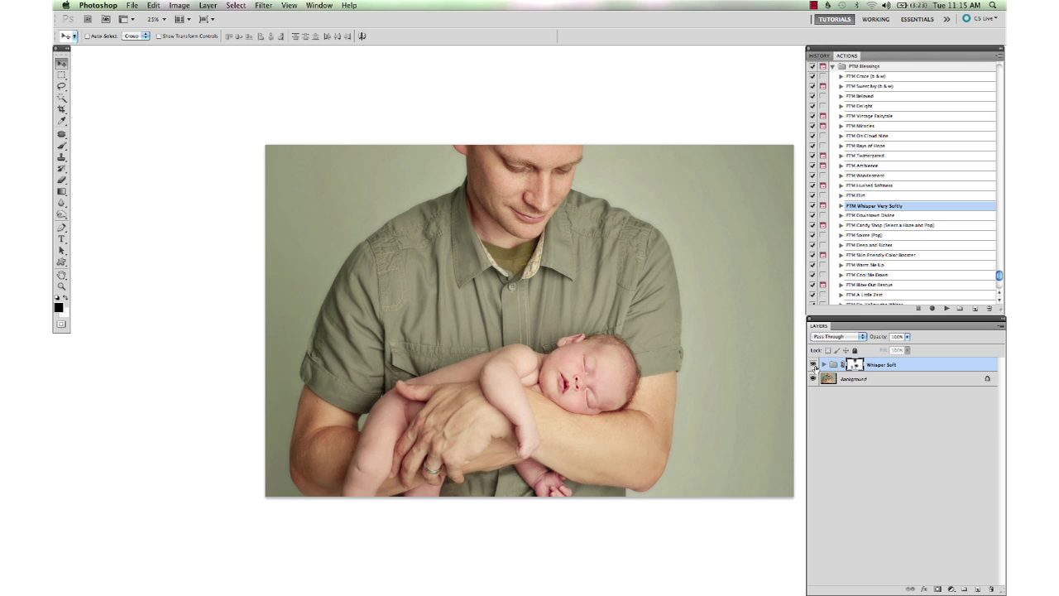
left_click(813, 365)
left_click(814, 365)
right_click(882, 378)
left_click(916, 453)
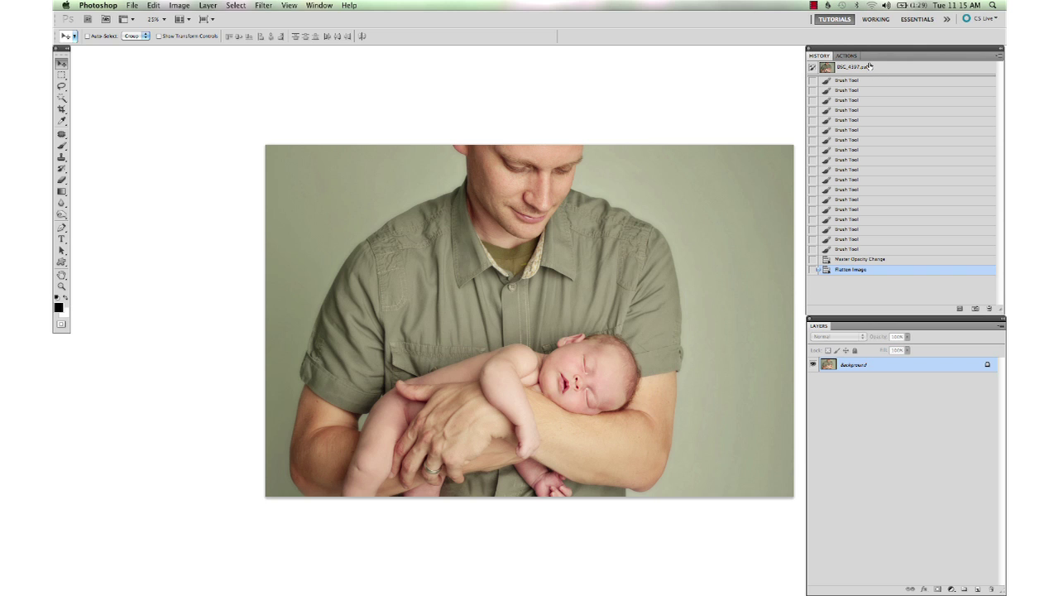
left_click(869, 68)
left_click(871, 272)
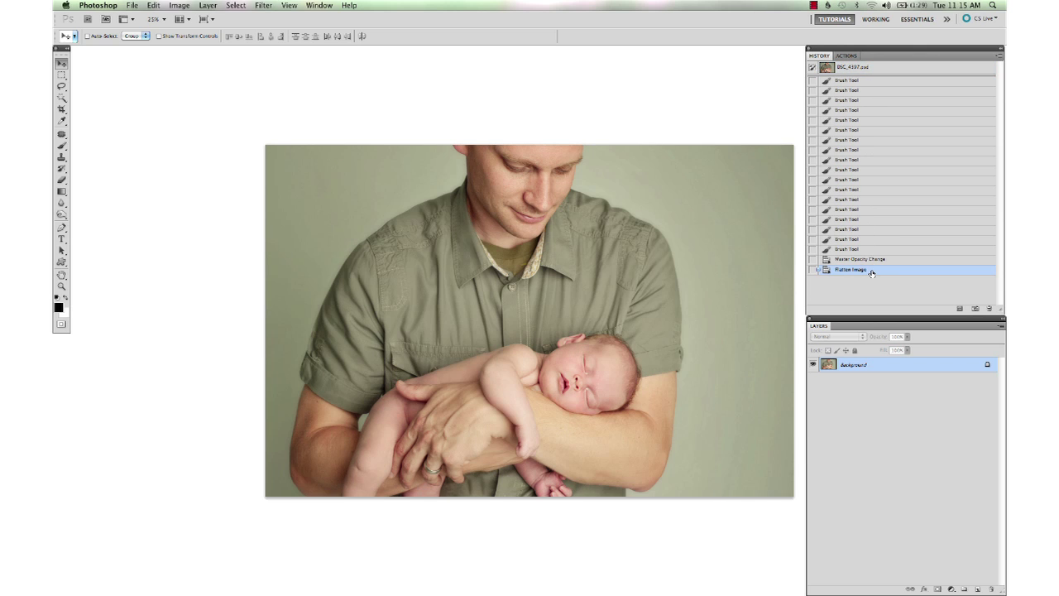